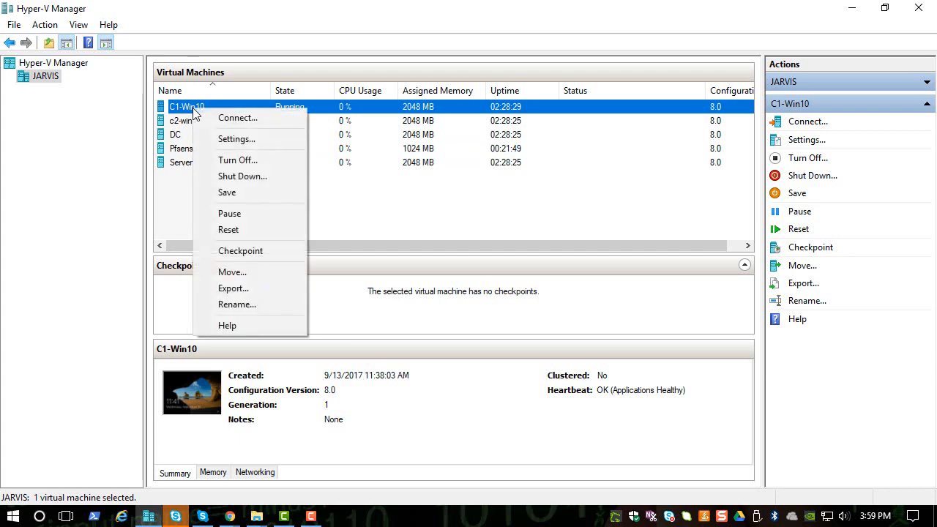
Step: Connect to the C1-Win10 virtual machine, move its window up, and sign in with the account password
click(212, 118)
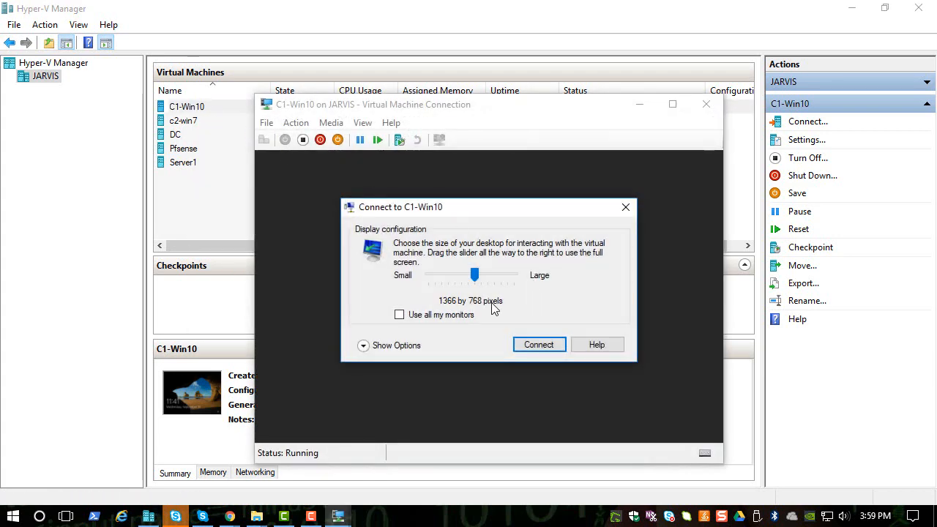
drag(475, 276, 437, 277)
click(537, 346)
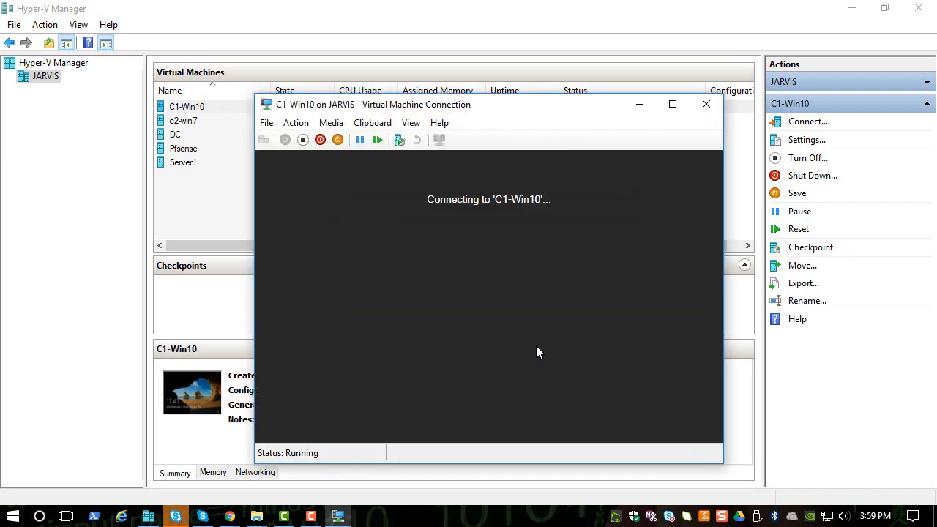
drag(510, 113, 421, 7)
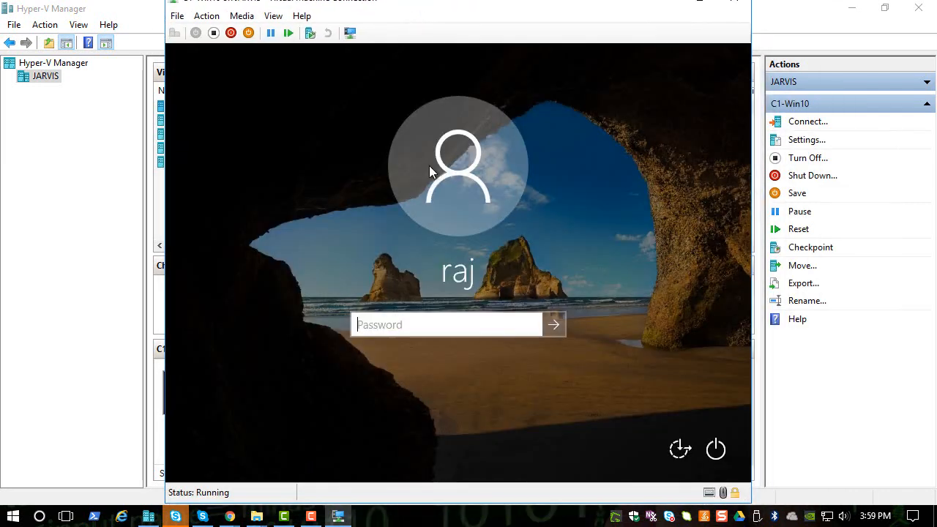
text(P@ssw0rd)
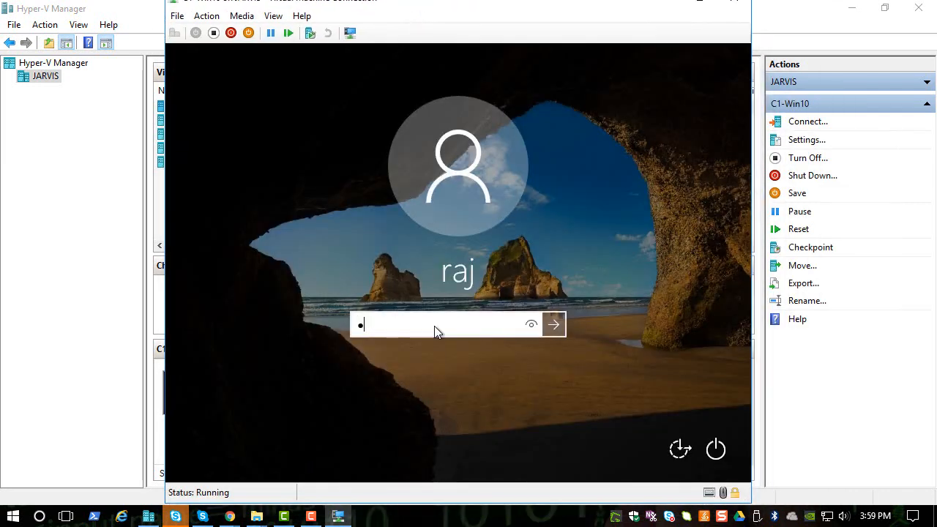
key(Return)
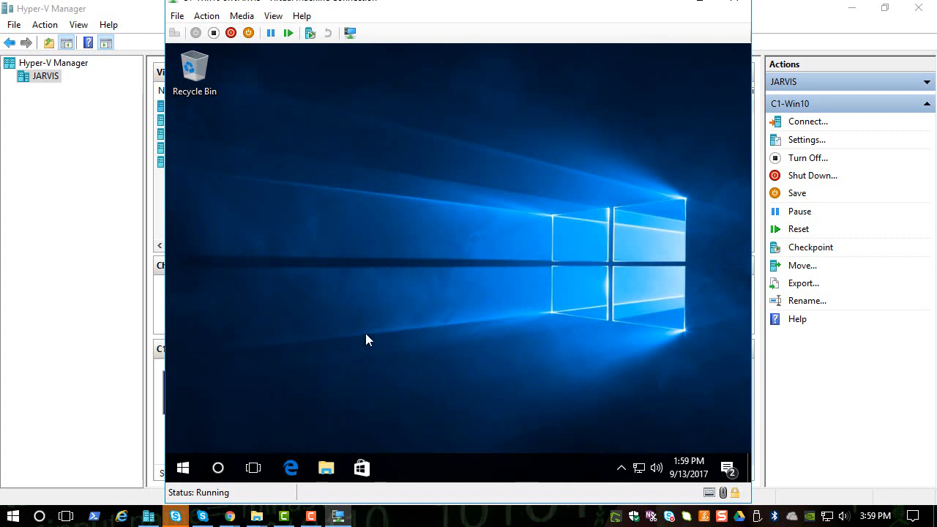
Step: Open Microsoft Edge in the virtual machine and check which virtual switch C1-Win10's network adapter uses
click(291, 468)
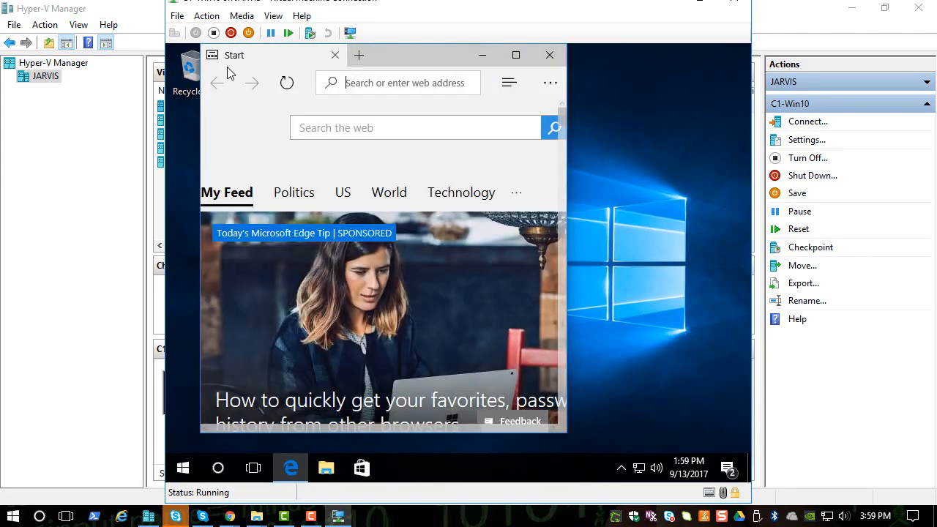
click(177, 16)
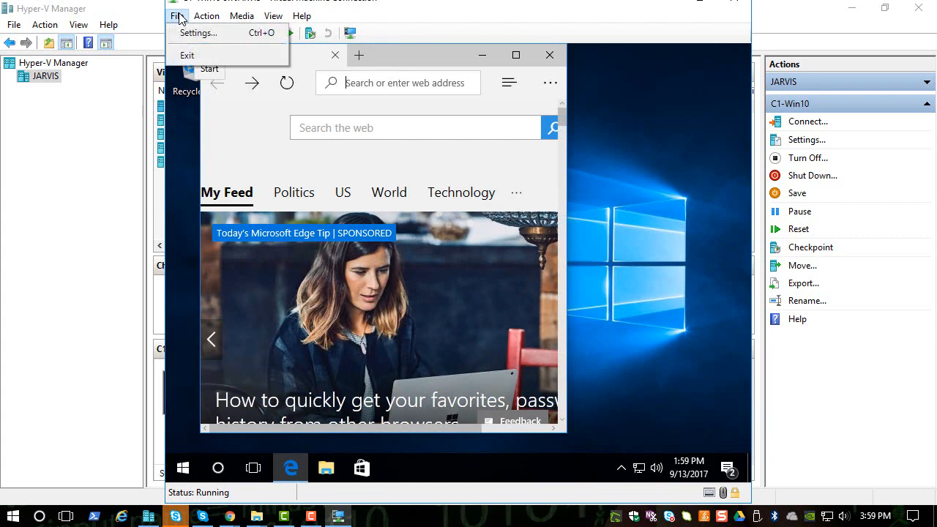
click(198, 33)
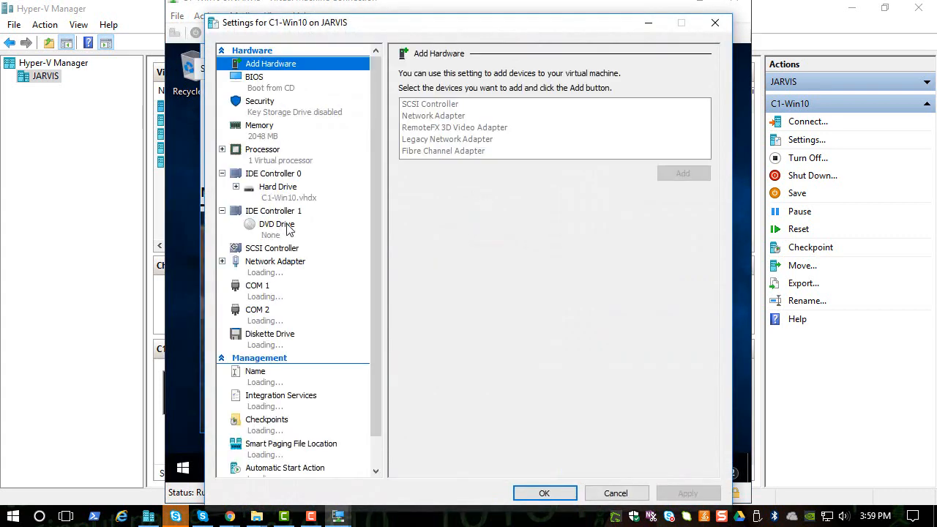
click(276, 265)
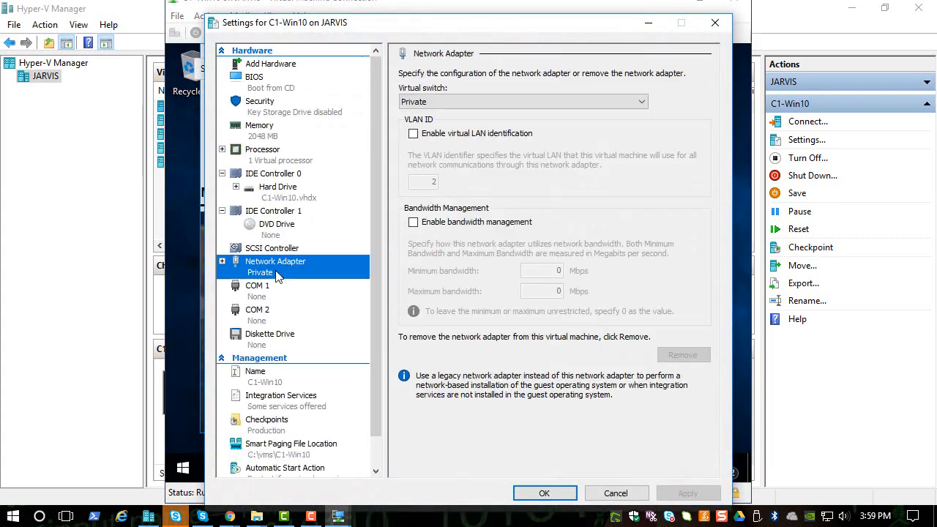
click(541, 494)
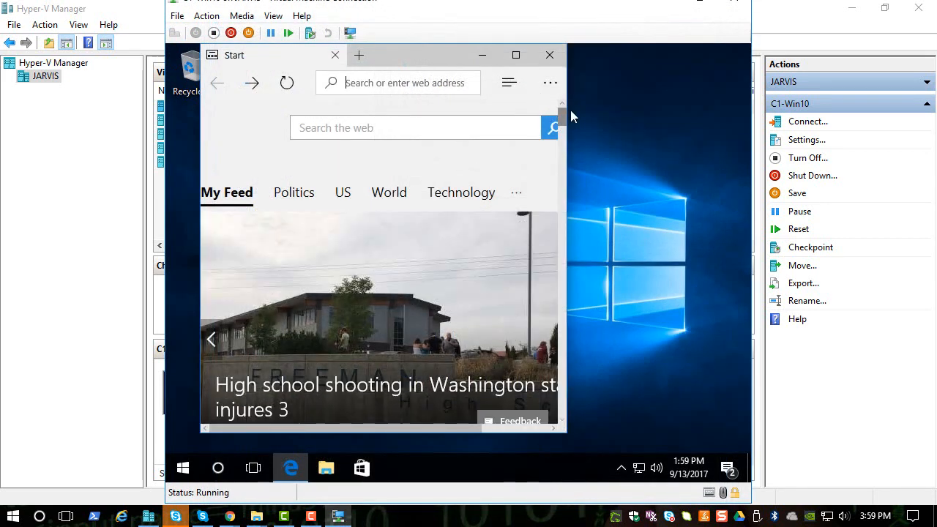
Step: Widen the Edge window and enter 192.168.1.1 as the web address without loading it
drag(587, 109, 710, 124)
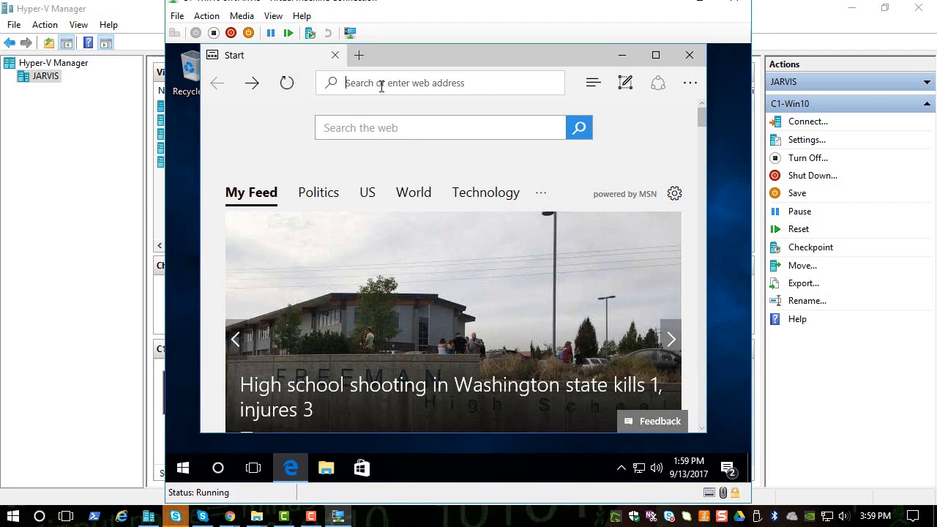
text(192)
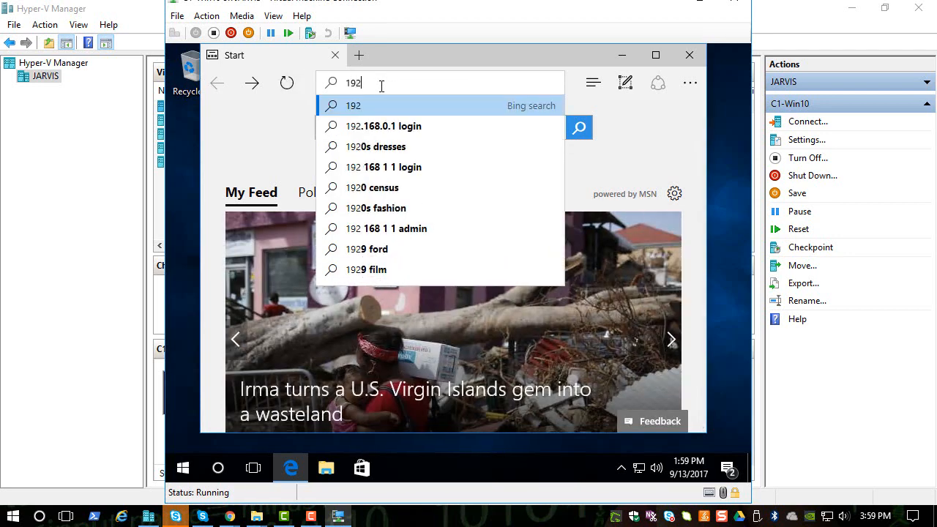
text(.168.1.1)
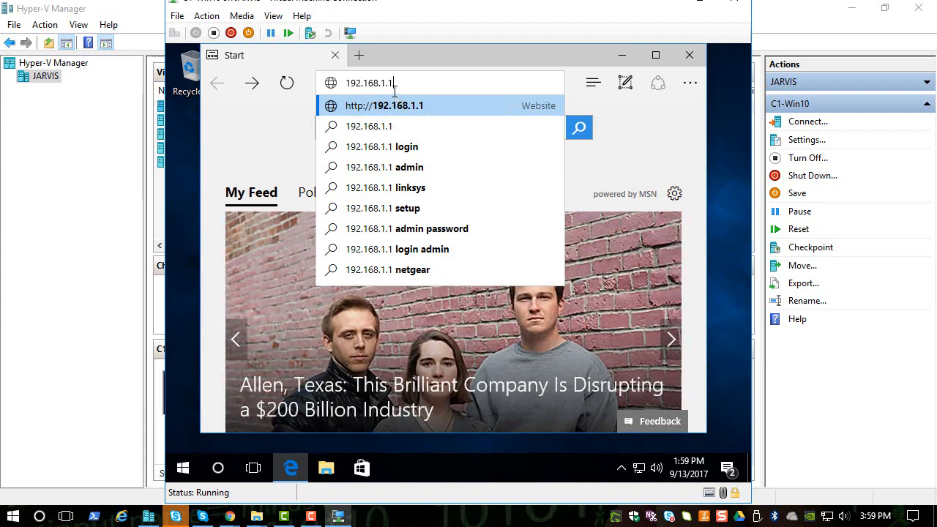
Step: Connect to the Pfsense virtual machine, check the LAN address on its console, and close the connection window
click(107, 226)
click(209, 162)
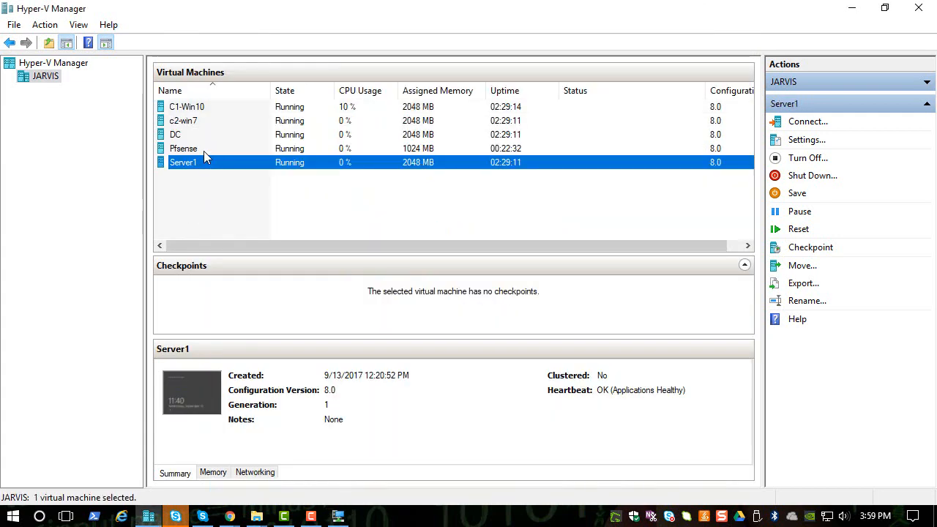
right_click(203, 150)
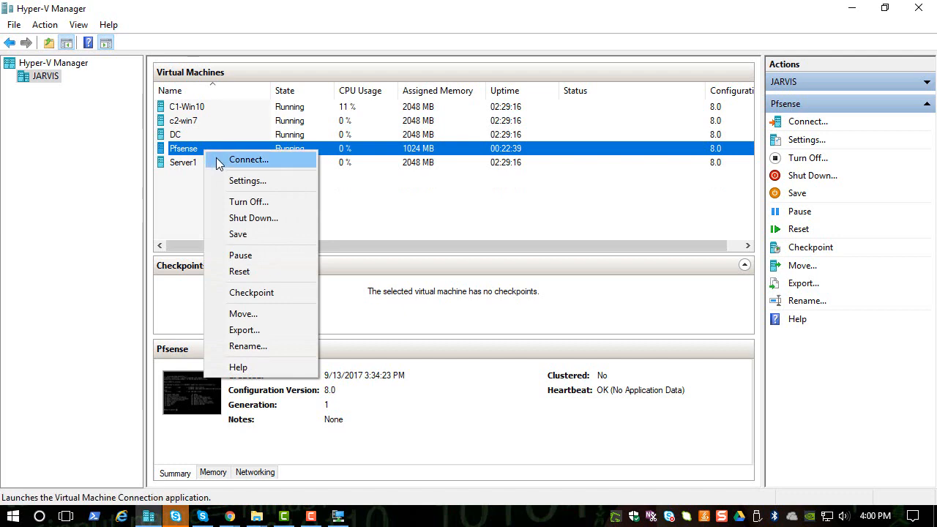
click(216, 161)
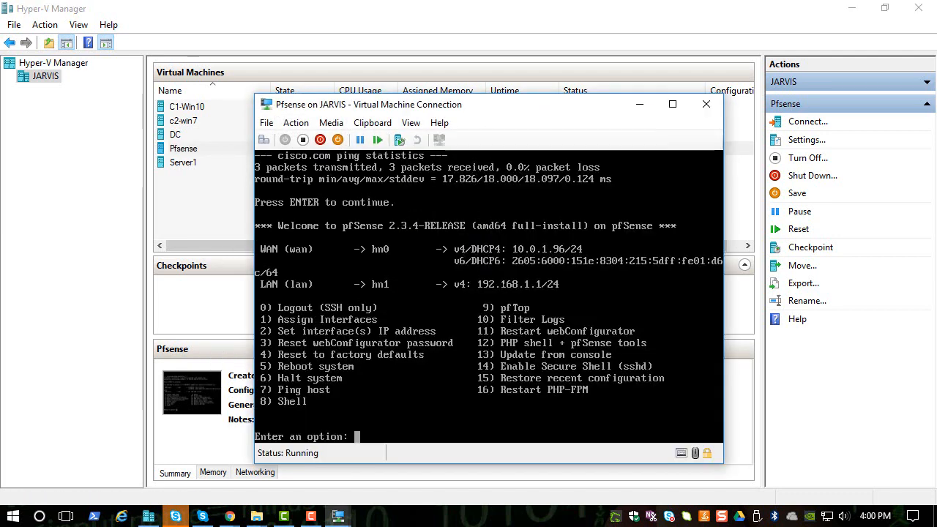
click(707, 104)
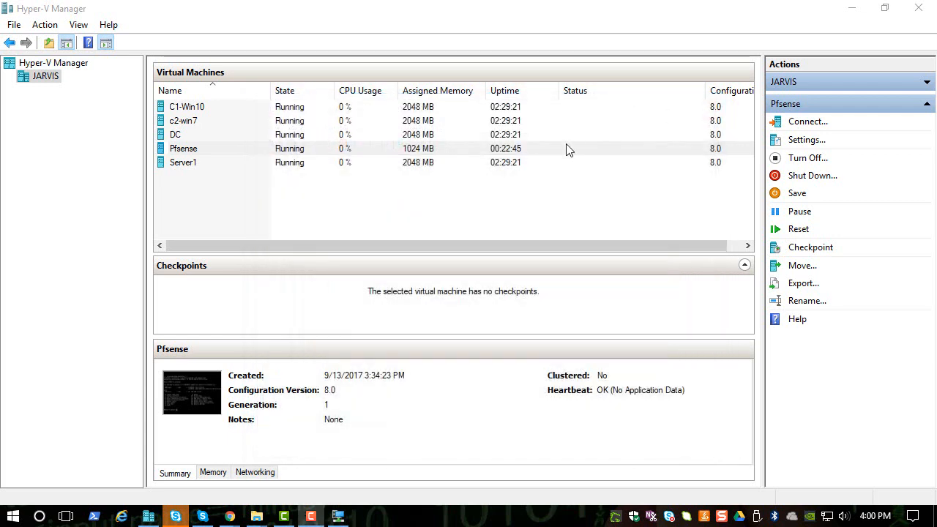
Step: Return to the C1-Win10 virtual machine, load 192.168.1.1 in Edge, and continue past the certificate warning
click(338, 516)
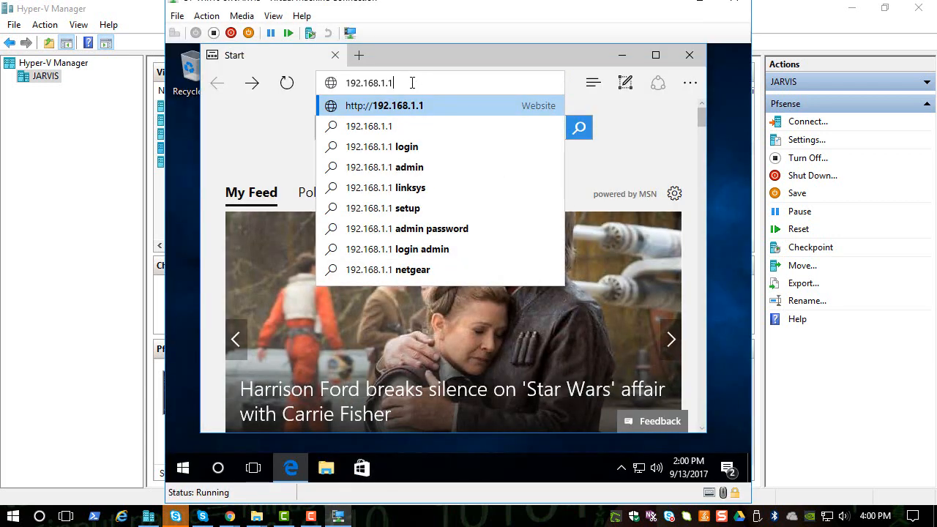
key(Return)
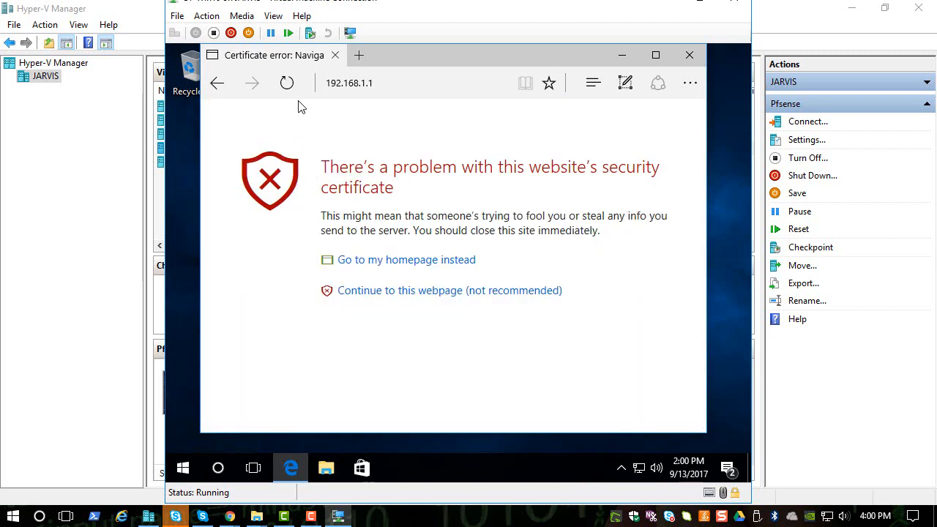
click(376, 292)
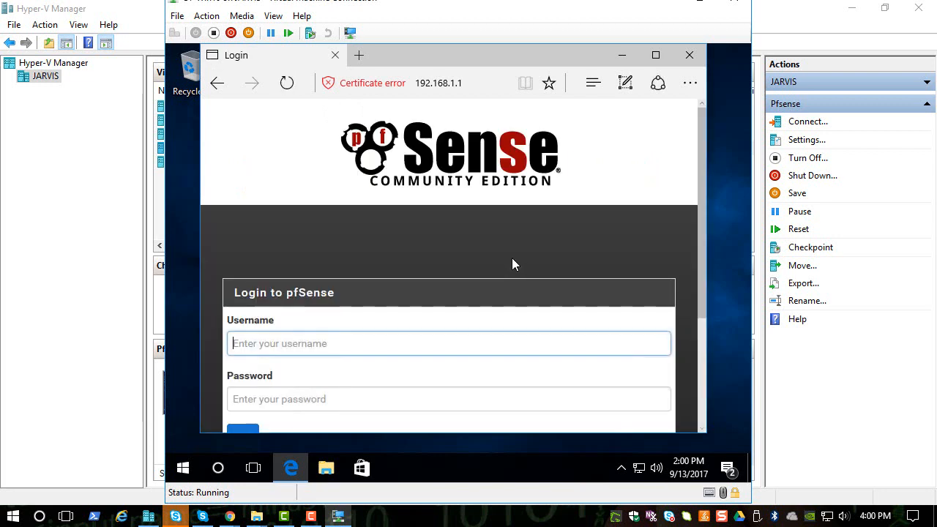
Step: Log in to pfSense as admin with the account password, and answer the browser's offer to save it
scroll(429, 264, down, 2)
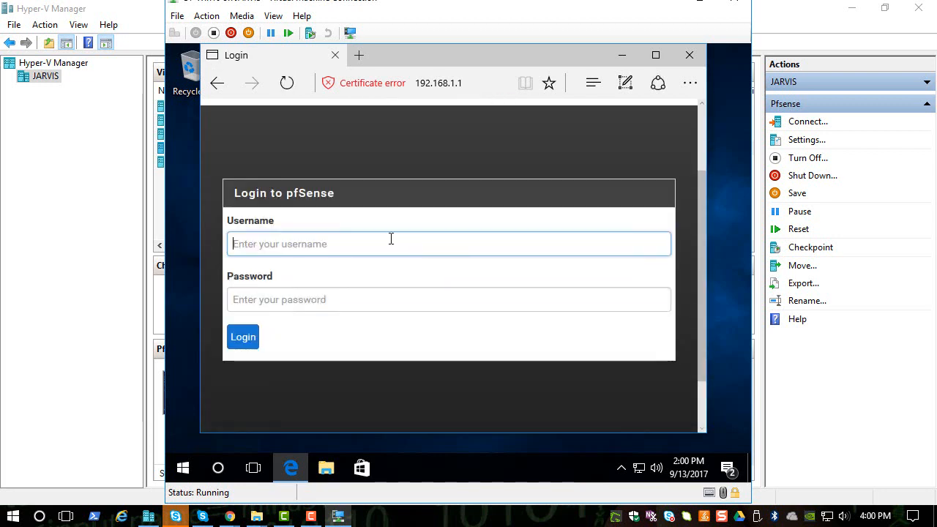
text(admin)
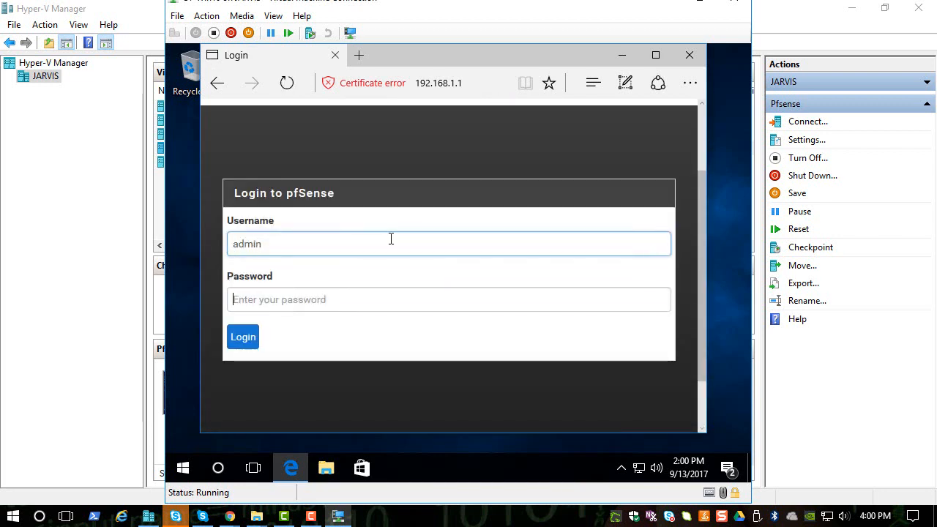
key(Tab)
text(pf)
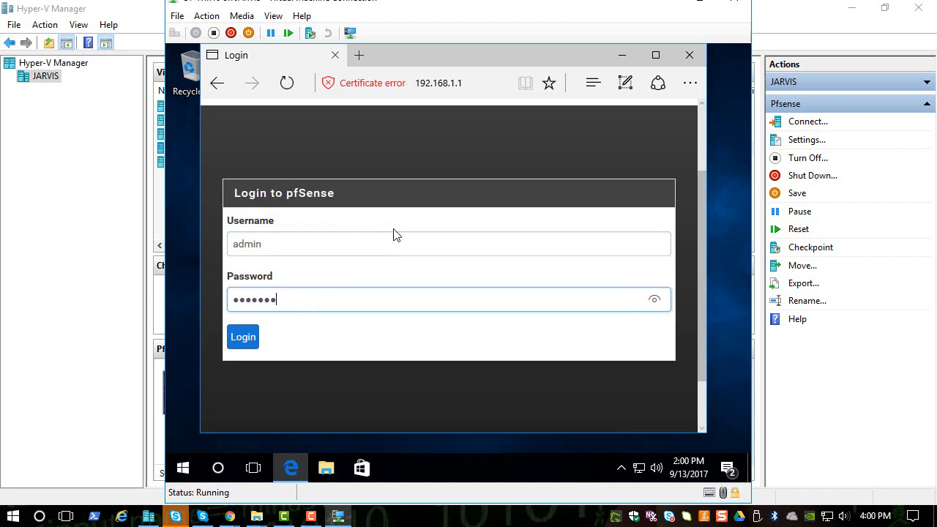
click(244, 344)
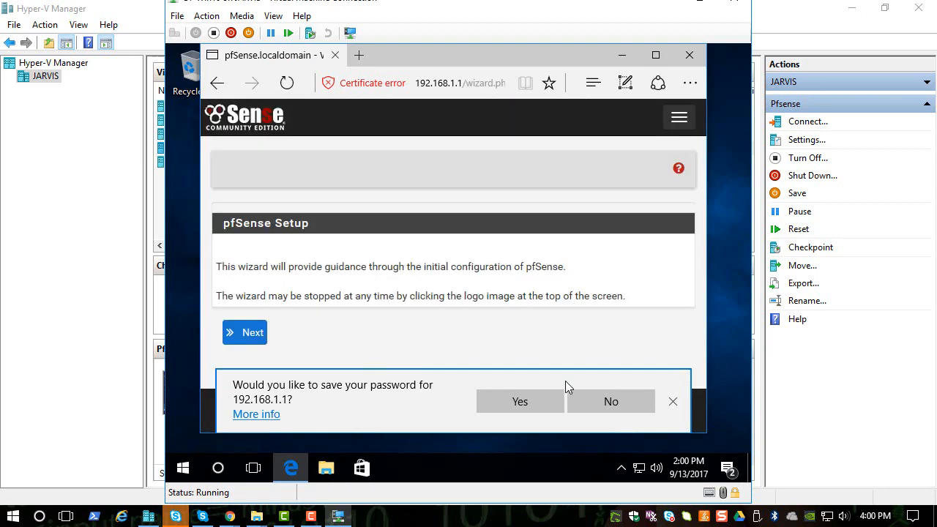
click(548, 402)
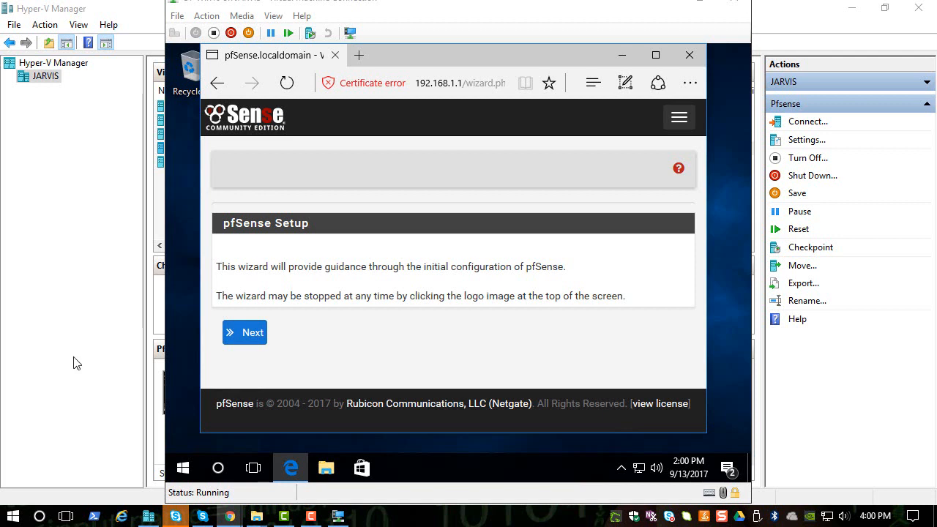
Step: Advance the pfSense setup wizard past the introduction and pfSense Gold pages to General Information
click(249, 334)
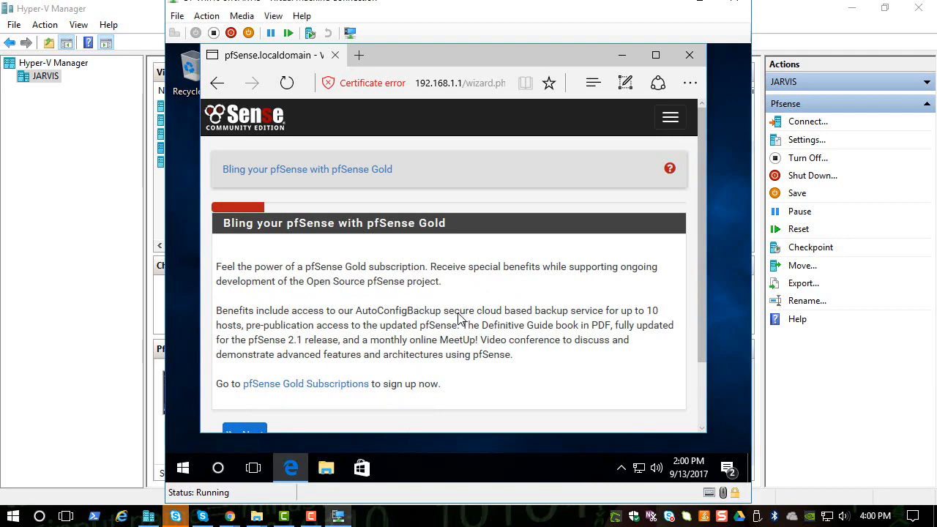
scroll(414, 326, down, 2)
click(231, 356)
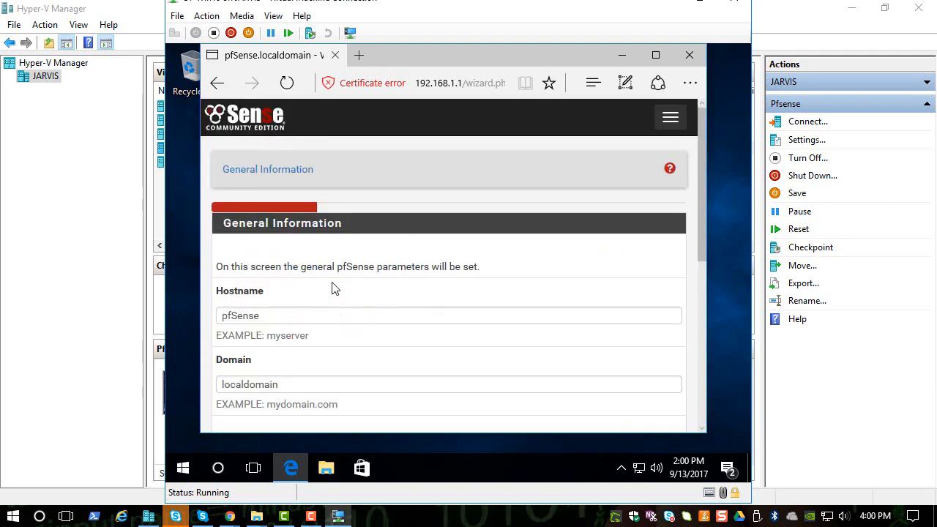
Step: Set the Primary DNS Server to 10.0.1.1 on the wizard's General Information page
scroll(332, 288, down, 1)
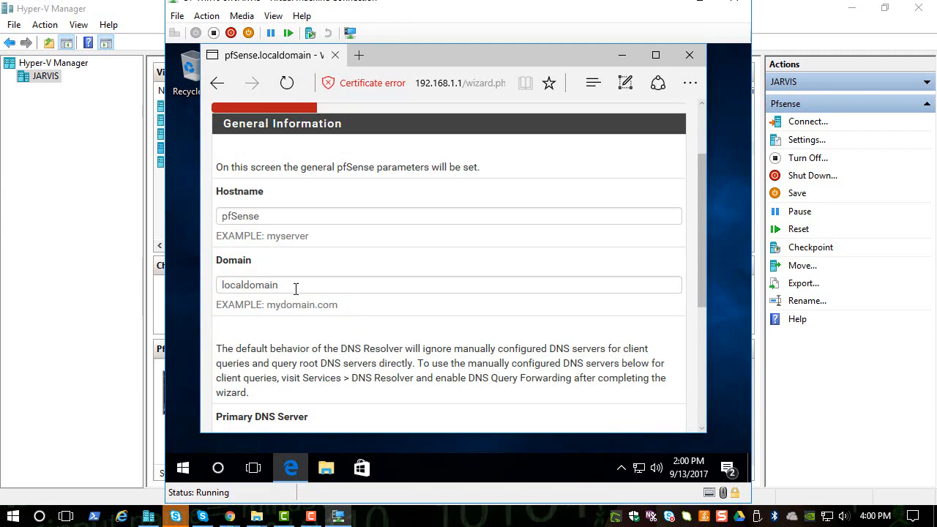
scroll(294, 289, down, 1)
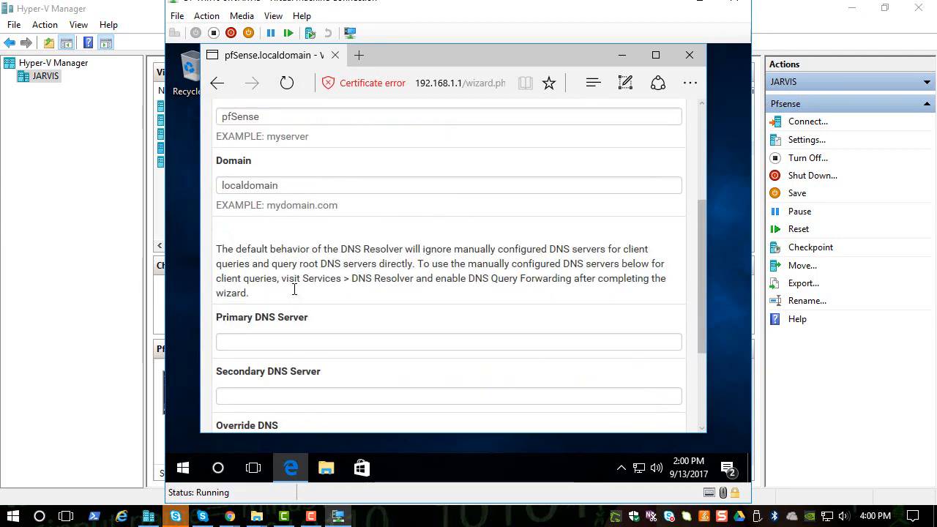
click(280, 341)
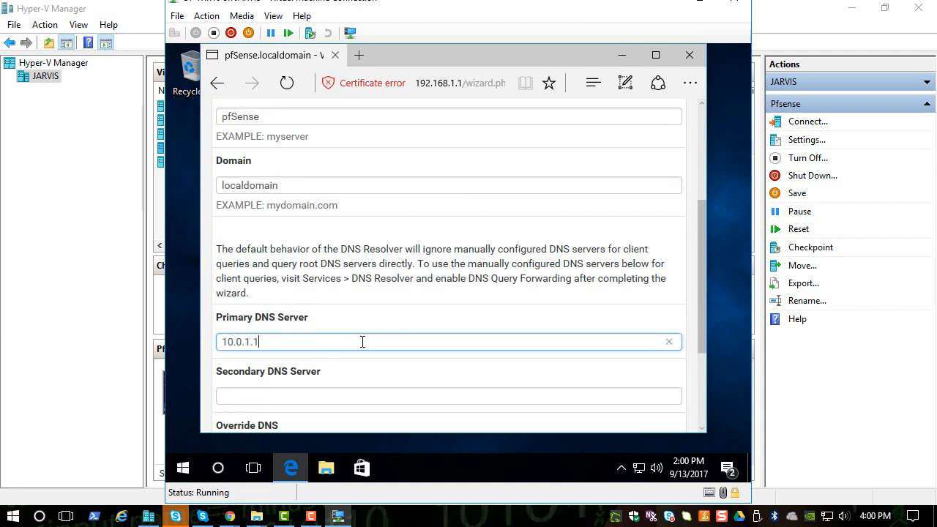
double_click(301, 341)
scroll(328, 300, down, 1)
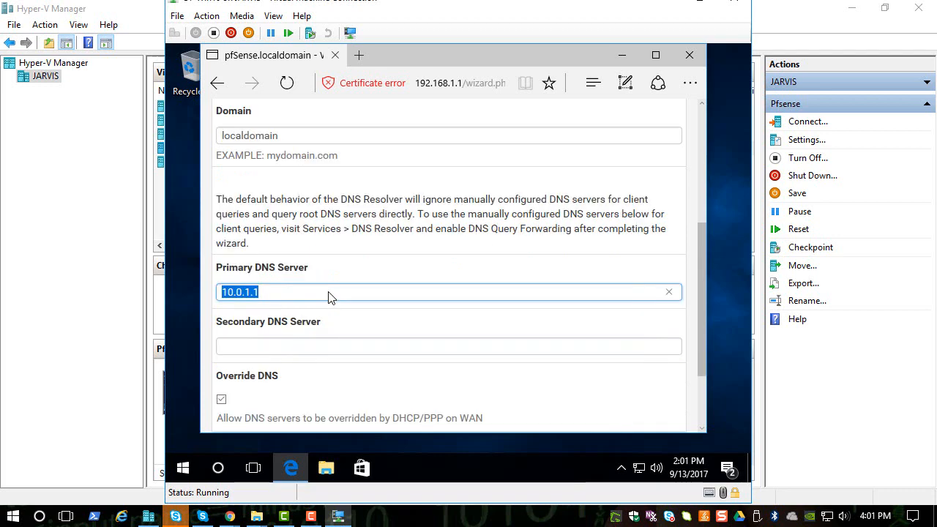
scroll(328, 297, down, 1)
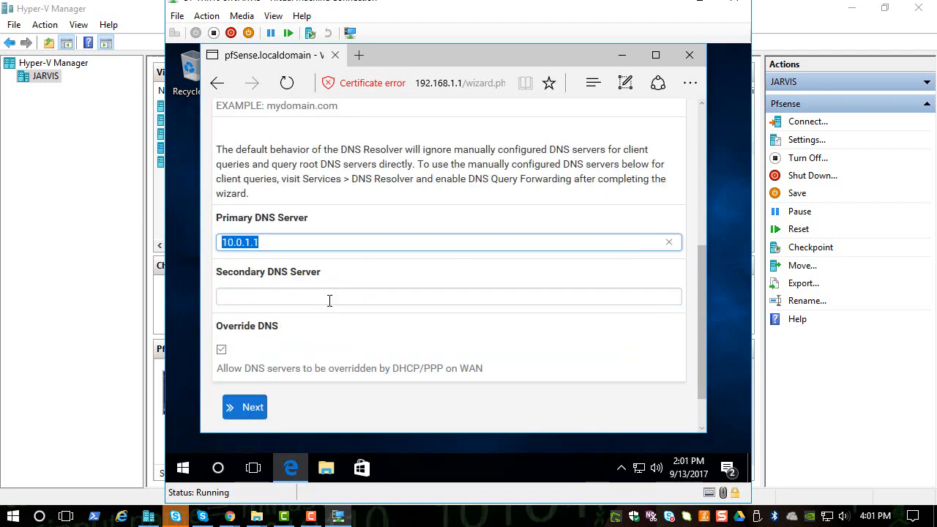
Step: Search for cmd on the host computer and launch the Command Prompt
click(217, 468)
click(541, 233)
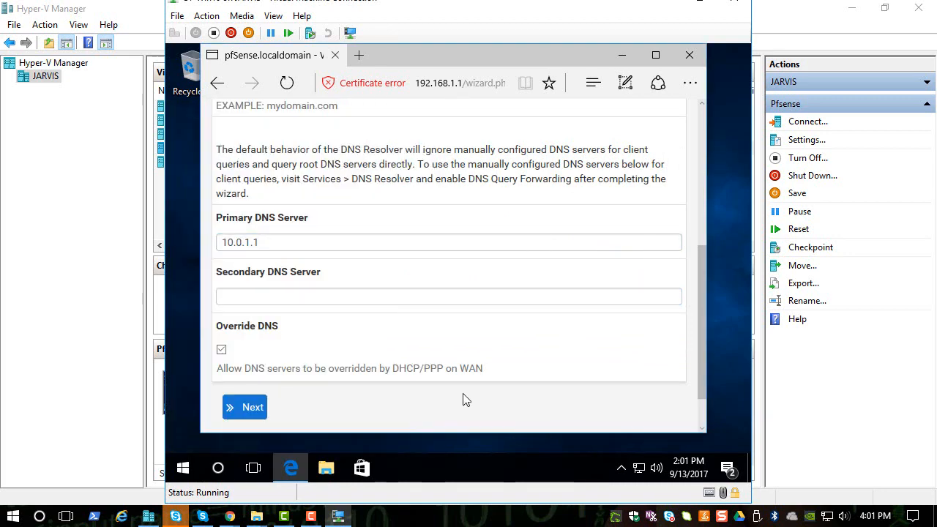
click(41, 518)
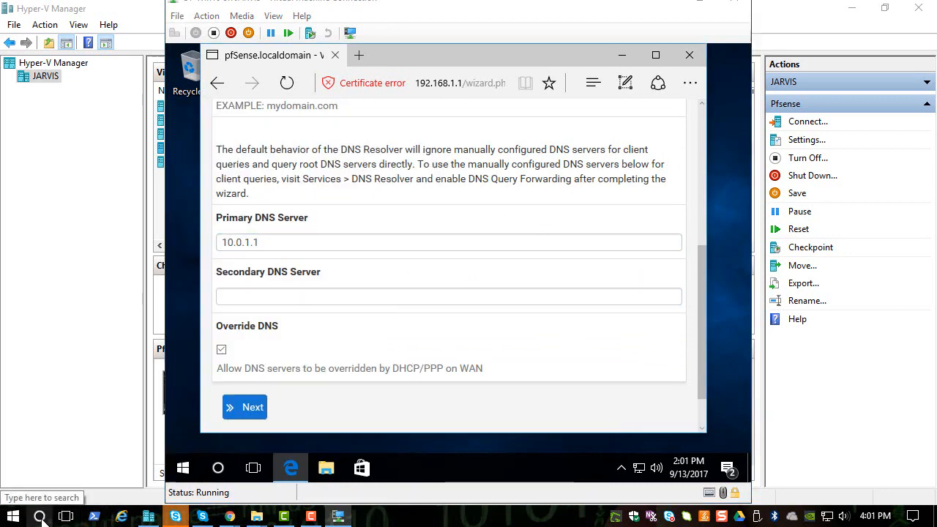
text(cmd)
key(Return)
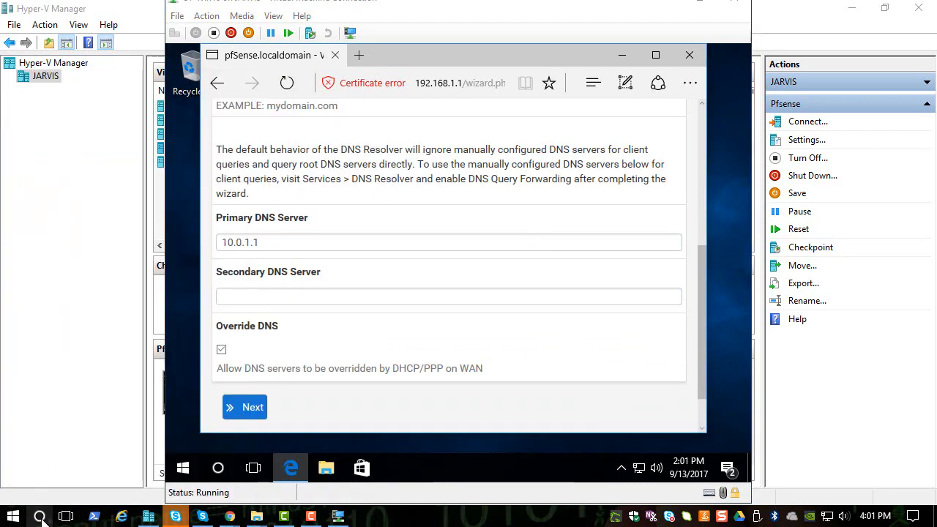
Step: Run ipconfig /all in the host's Command Prompt to list the network adapter details
drag(341, 76, 440, 99)
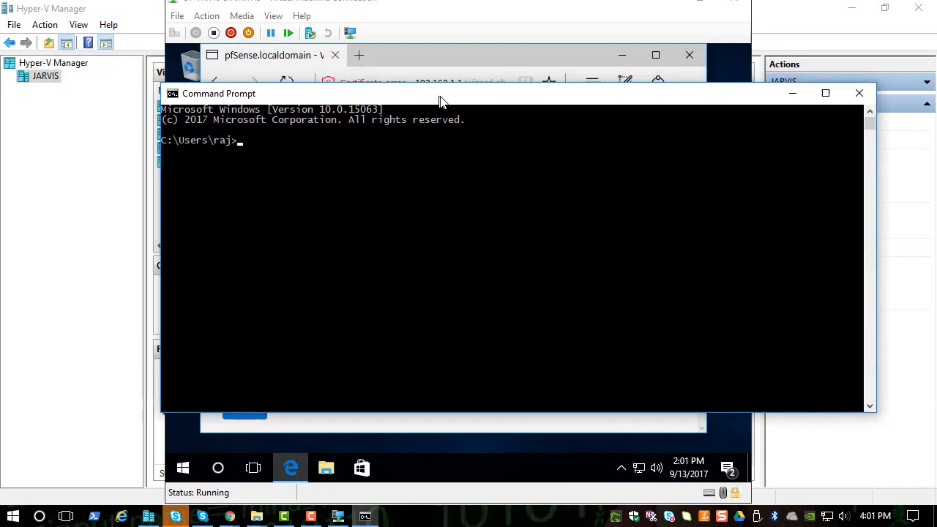
click(440, 203)
text(ipconfig)
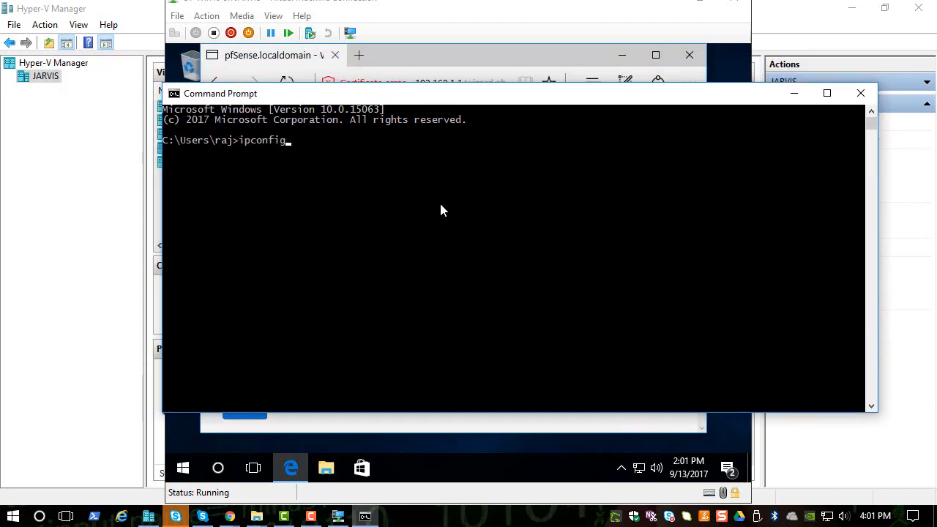
text( /all)
key(Return)
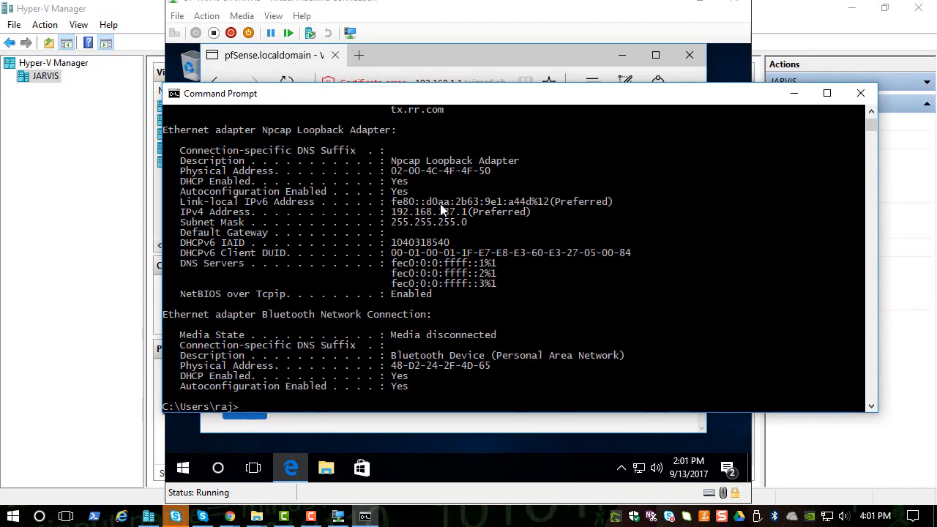
Step: Examine the host Ethernet adapter's default gateway address in the ipconfig output, and close the Command Prompt
scroll(476, 240, down, 1)
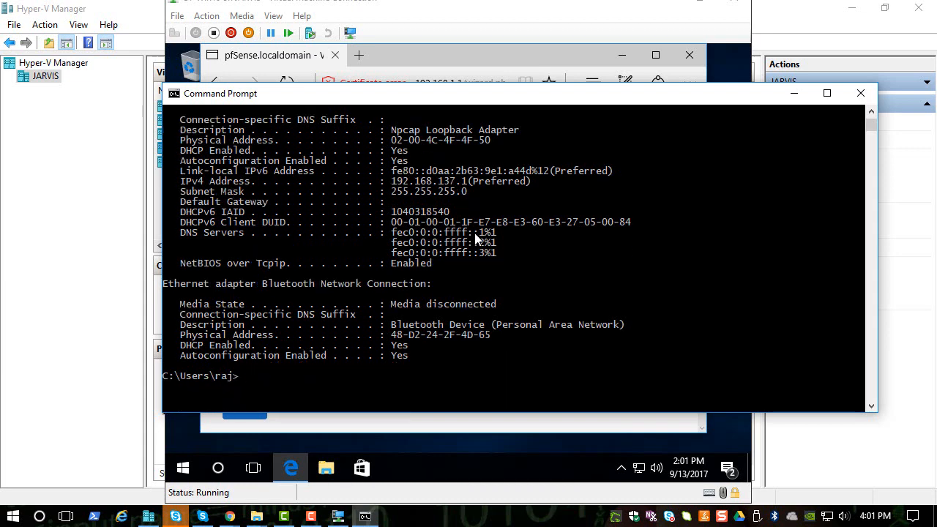
scroll(476, 239, up, 6)
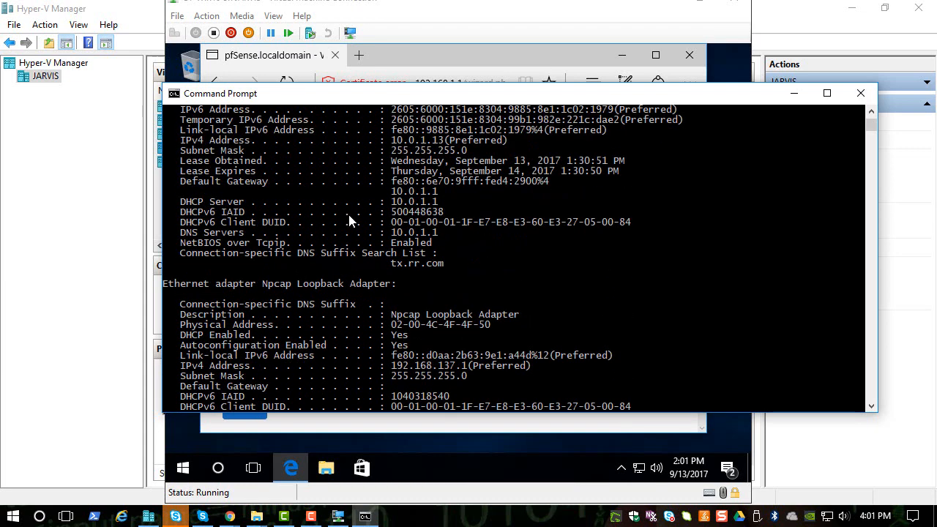
click(258, 190)
drag(380, 191, 446, 194)
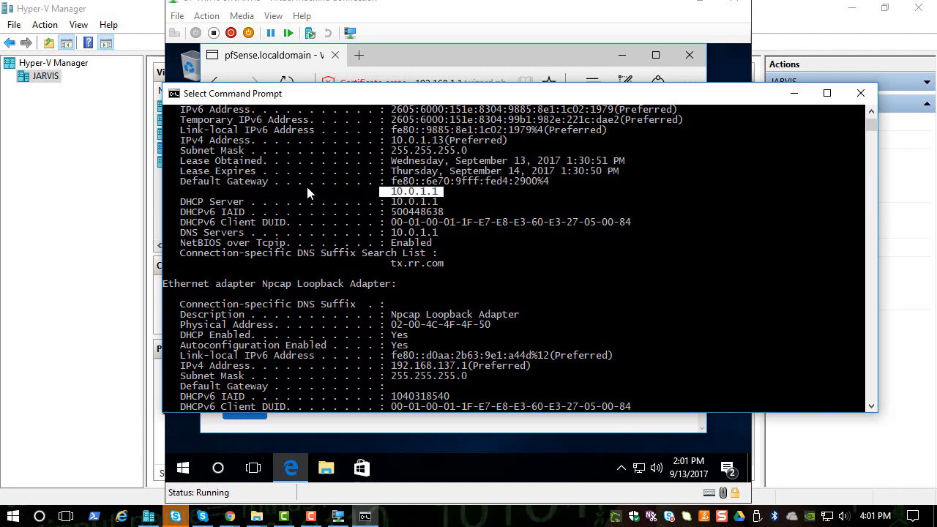
drag(177, 180, 271, 179)
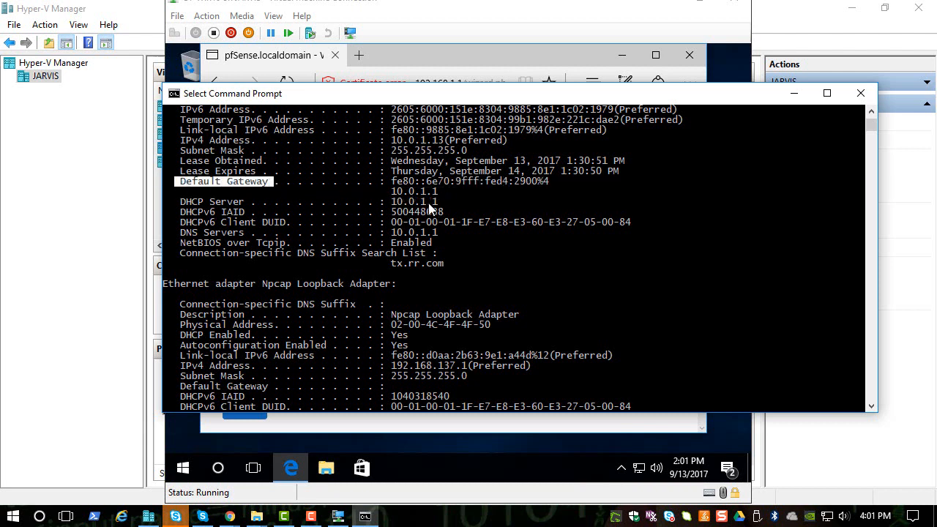
click(386, 186)
drag(386, 187, 455, 191)
click(458, 191)
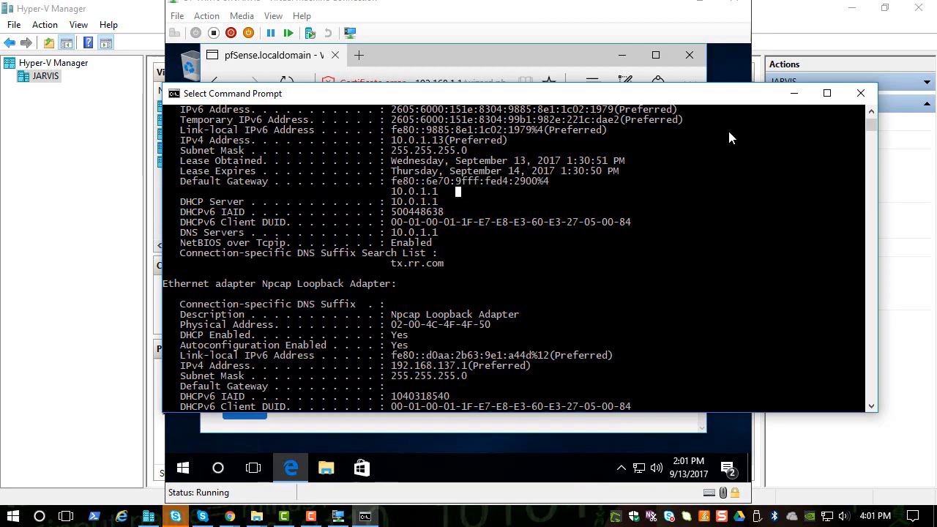
click(861, 93)
Step: Set the Secondary DNS Server to 8.8.8.8 and continue to the wizard's Time Server Information page
click(278, 244)
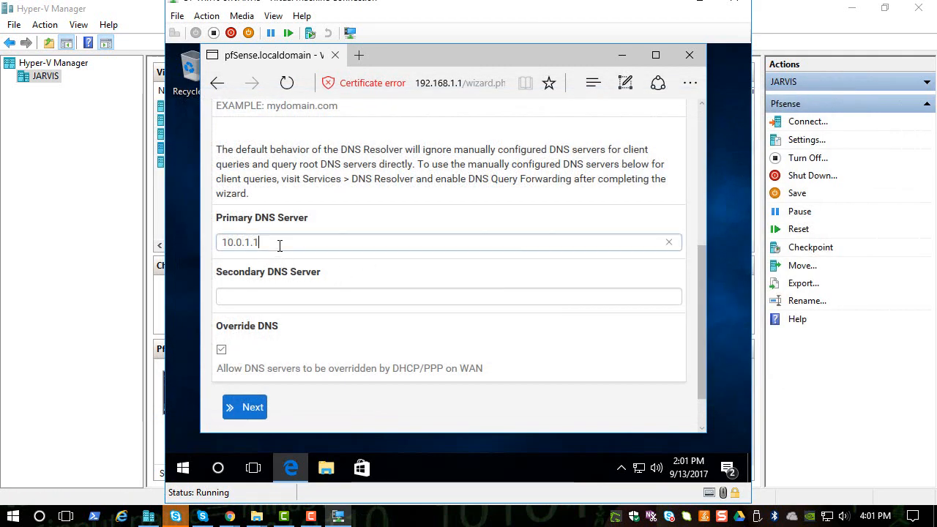
click(277, 298)
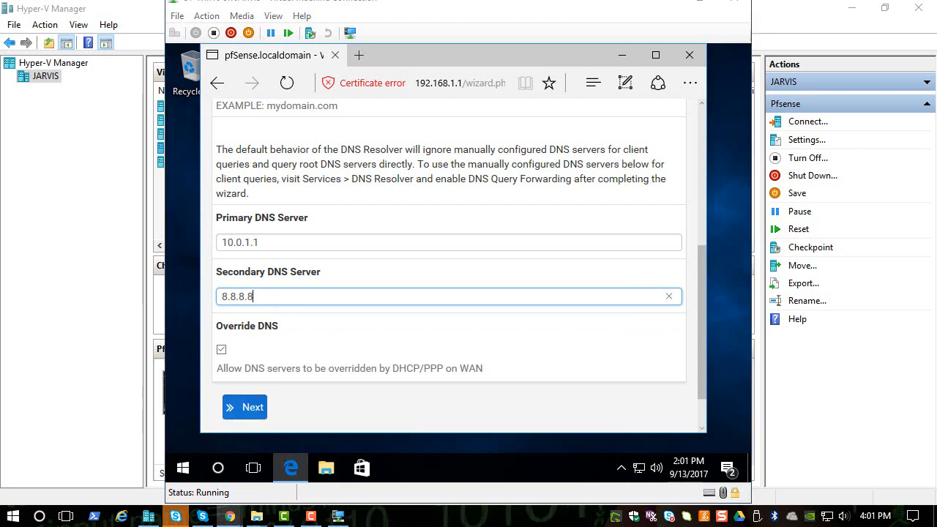
click(246, 413)
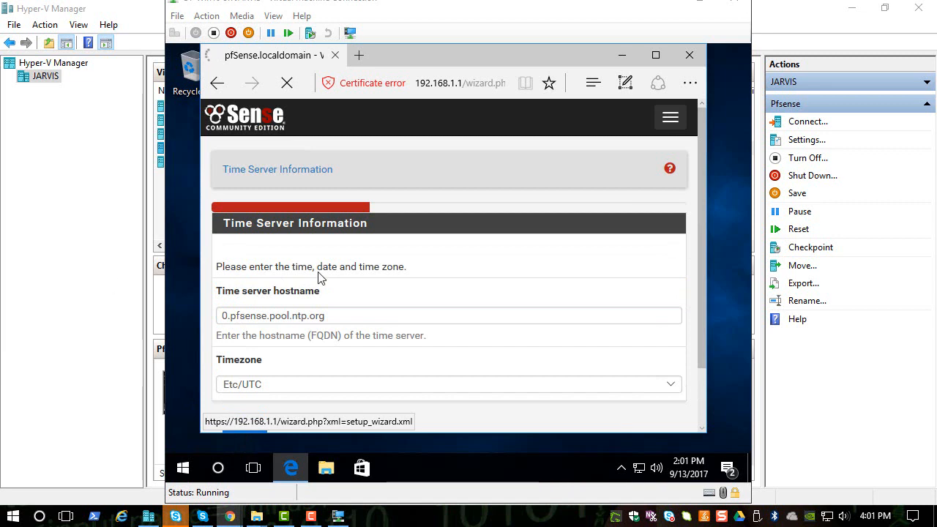
Step: Set the time zone to America/Chicago with the default time server, and continue to the WAN interface page
scroll(377, 255, down, 1)
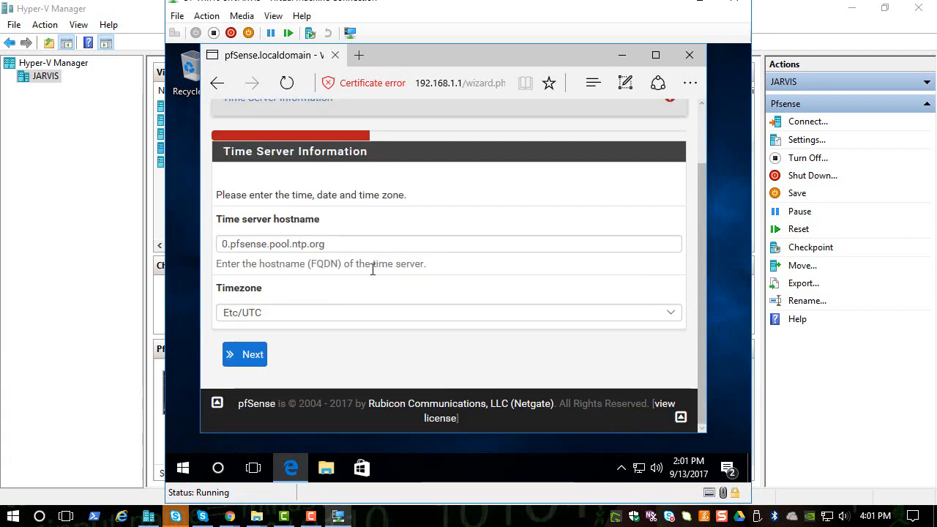
click(272, 315)
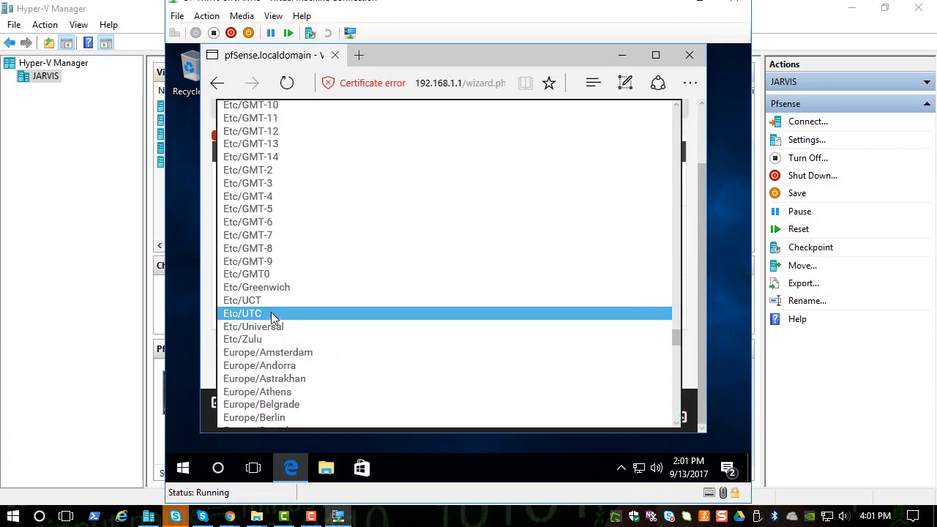
scroll(271, 315, up, 6)
scroll(271, 315, down, 8)
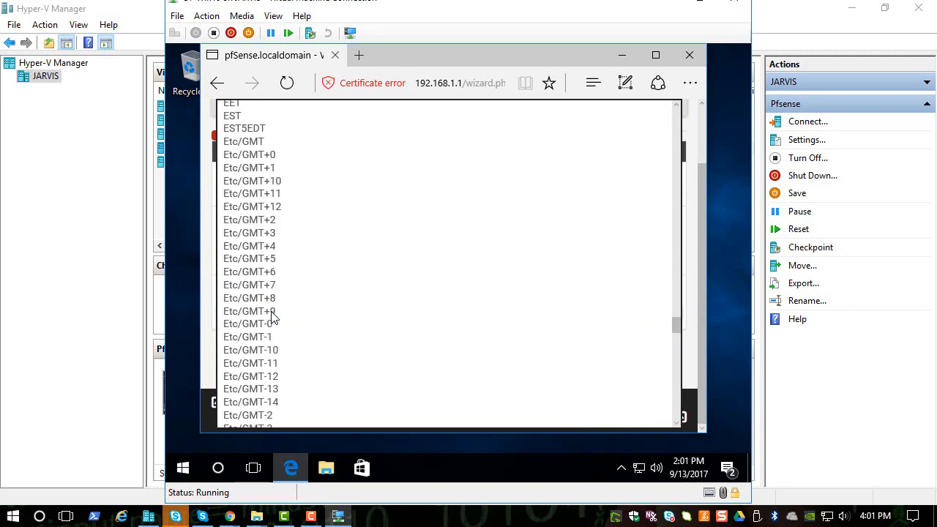
scroll(272, 316, down, 20)
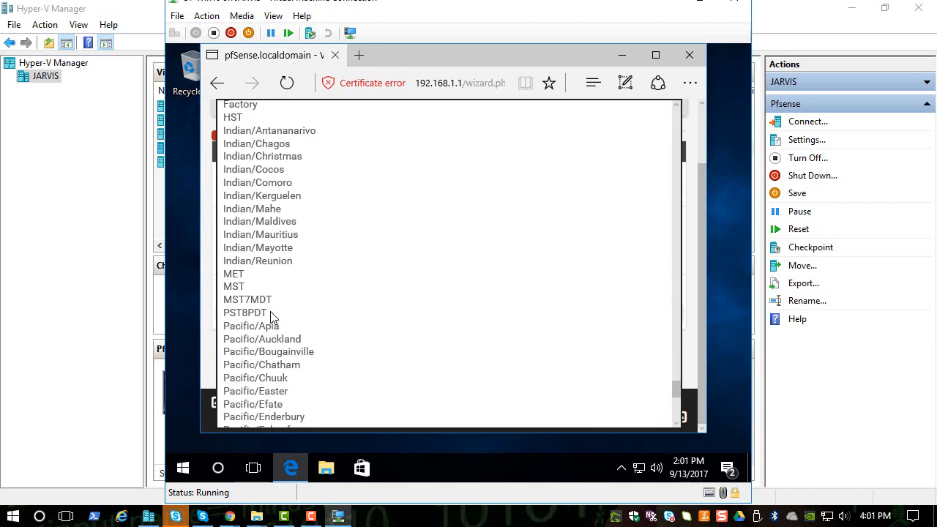
scroll(272, 317, down, 3)
scroll(272, 317, up, 20)
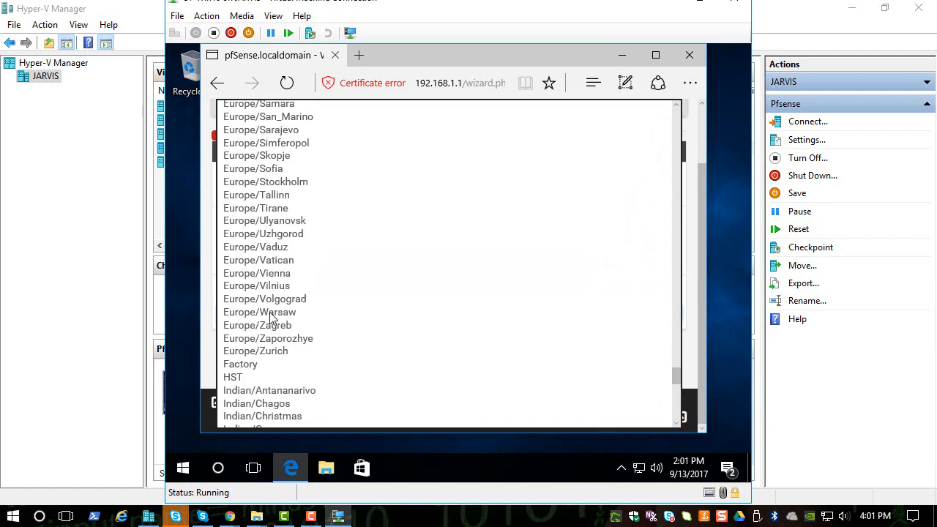
scroll(271, 317, up, 20)
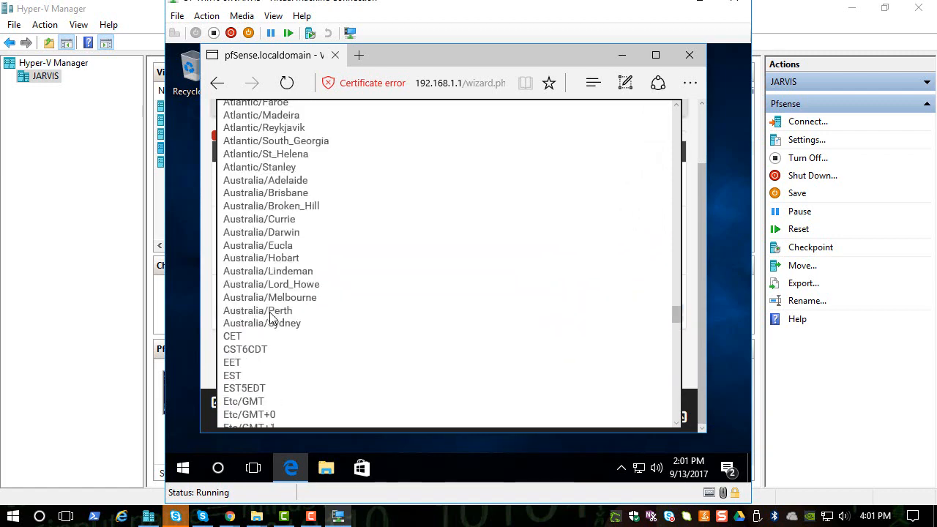
scroll(271, 317, up, 20)
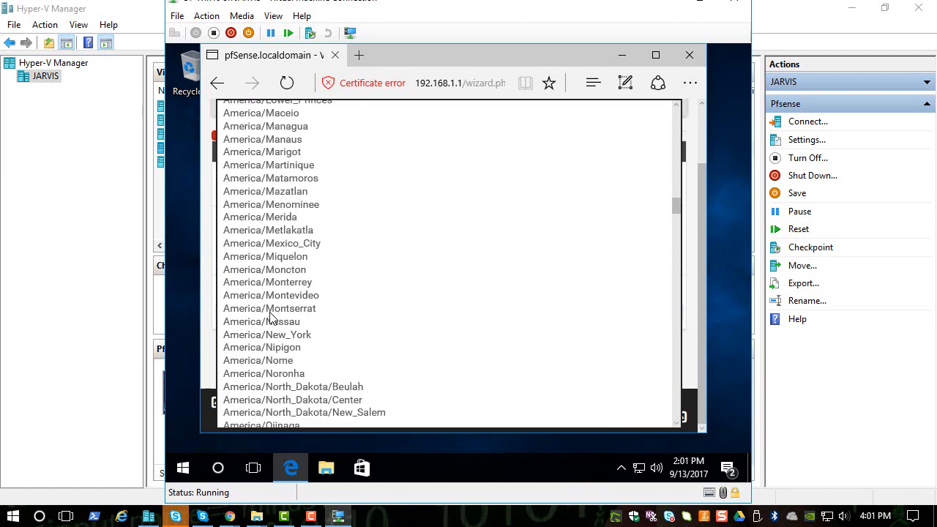
scroll(271, 317, up, 15)
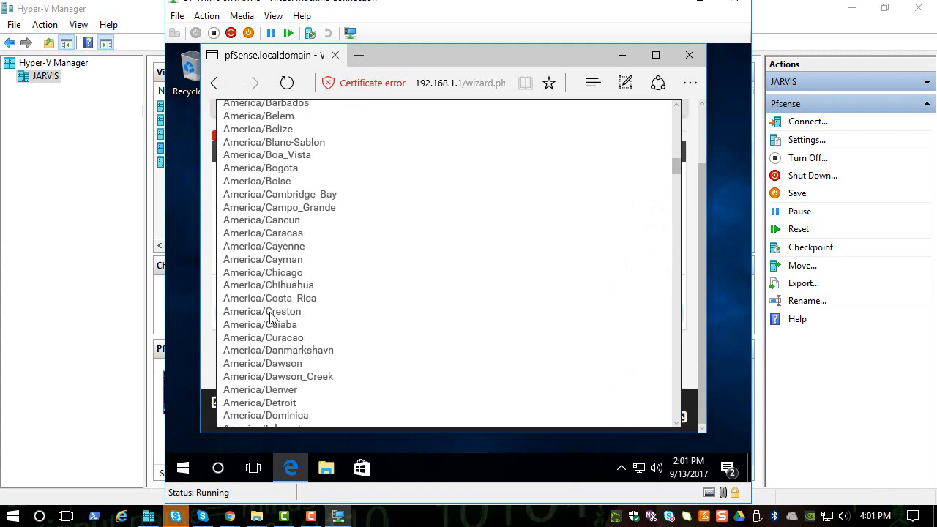
click(287, 274)
click(247, 355)
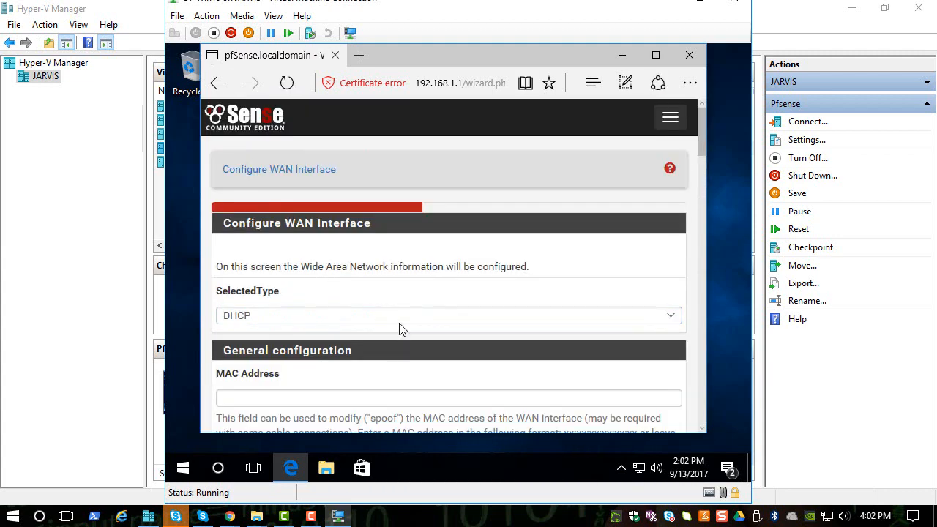
Step: Keep the WAN type as DHCP, disable blocking of both private networks and bogon networks, and continue to the LAN page
scroll(399, 322, down, 1)
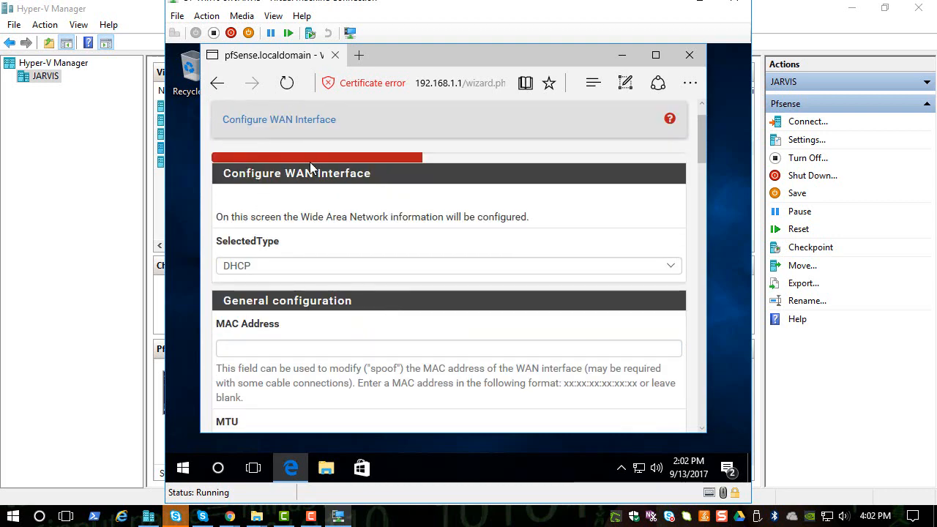
scroll(452, 239, down, 1)
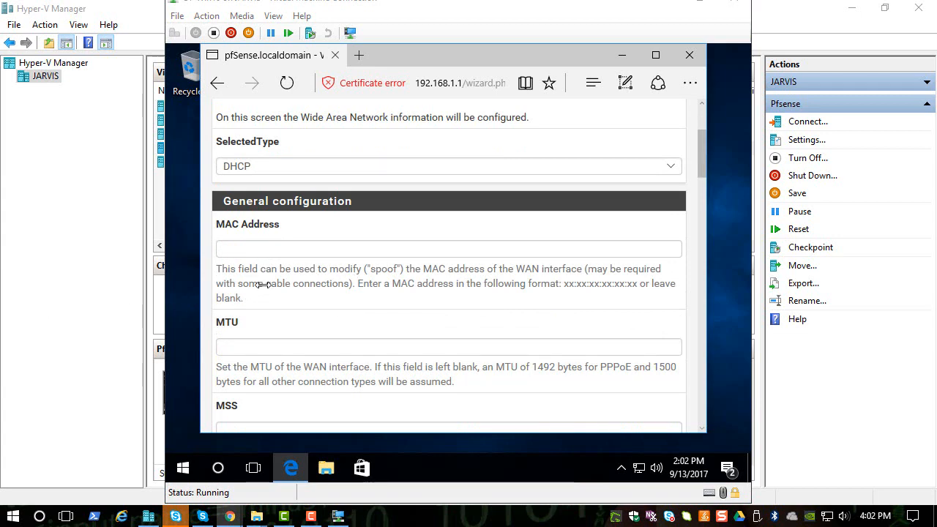
scroll(293, 234, down, 4)
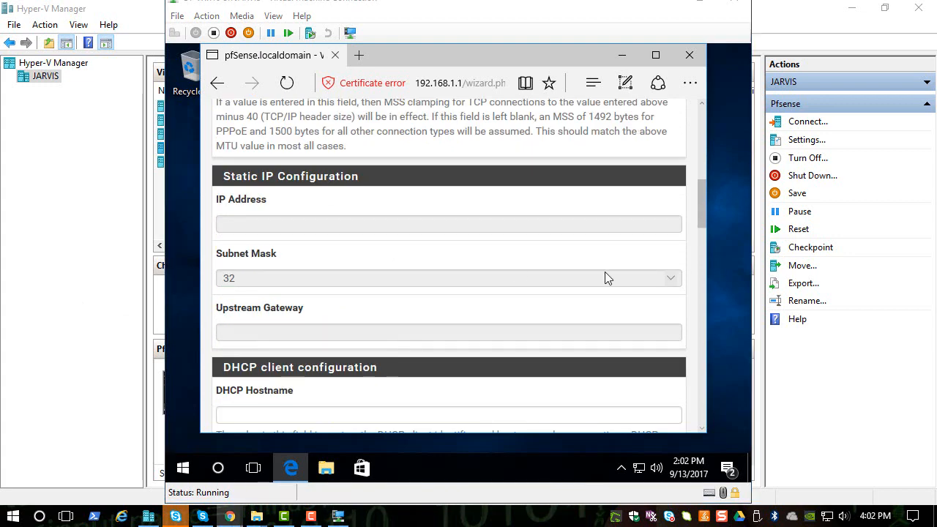
scroll(604, 278, down, 6)
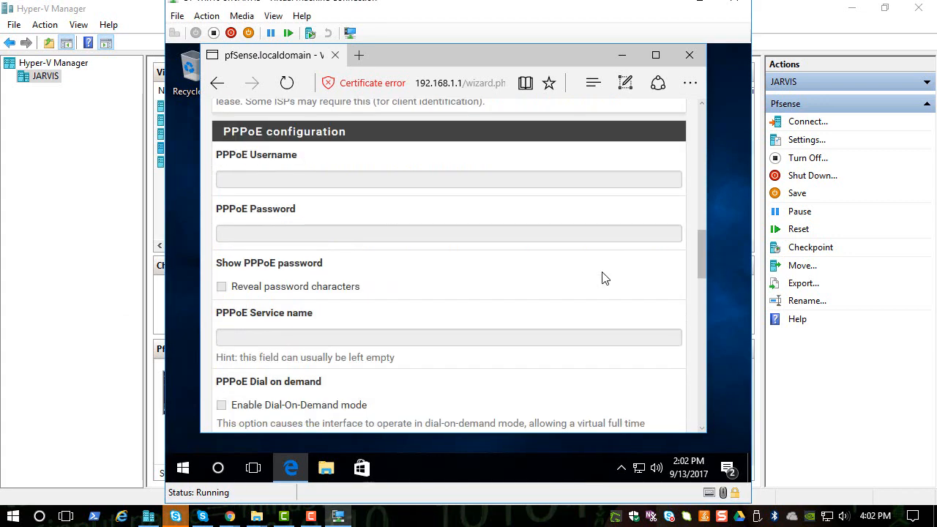
scroll(604, 278, down, 10)
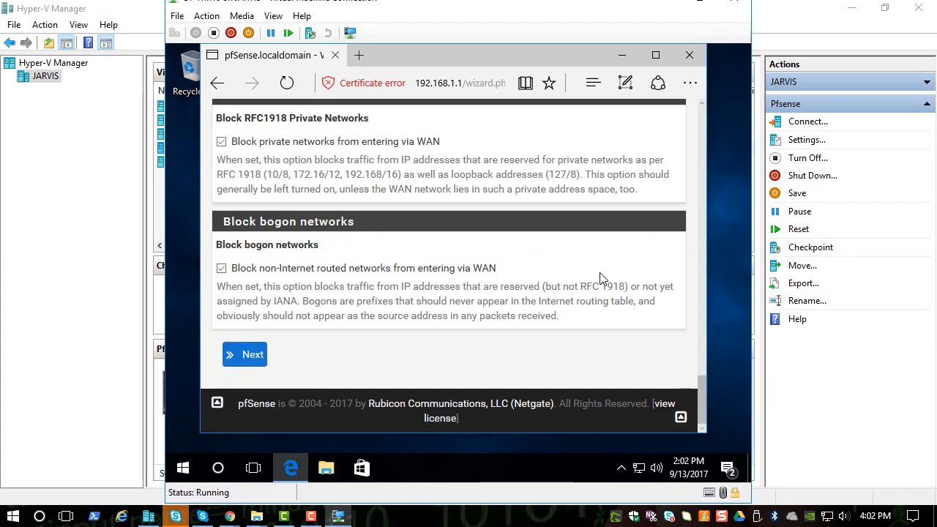
click(221, 142)
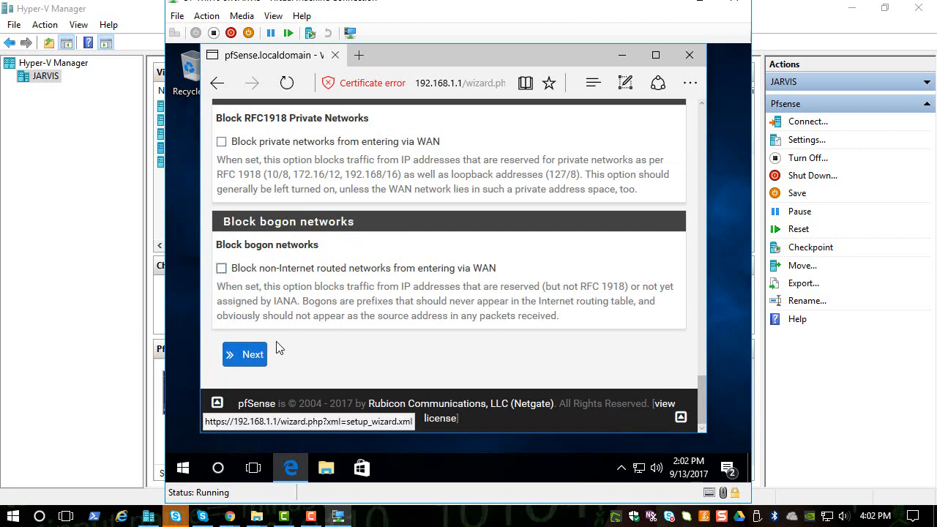
click(252, 354)
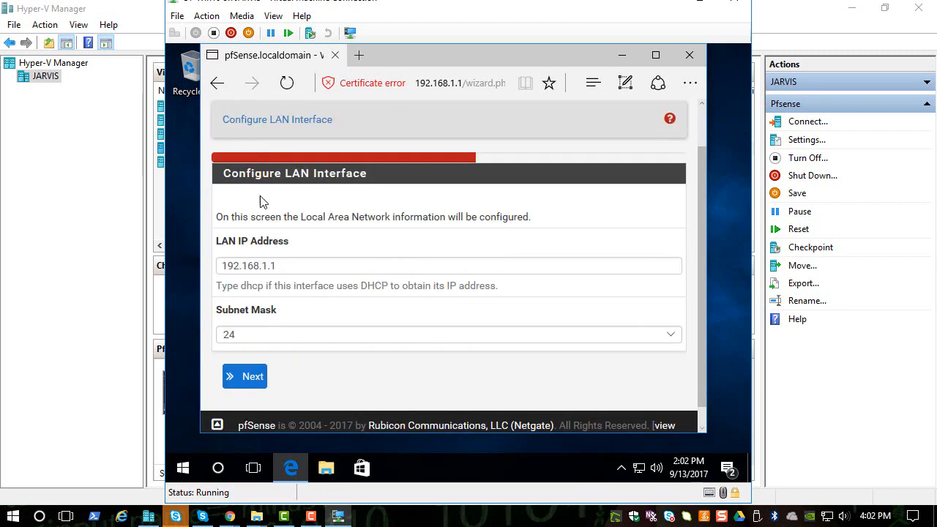
Step: Accept the default LAN IP address and subnet mask, and continue to the admin password page
scroll(331, 243, down, 1)
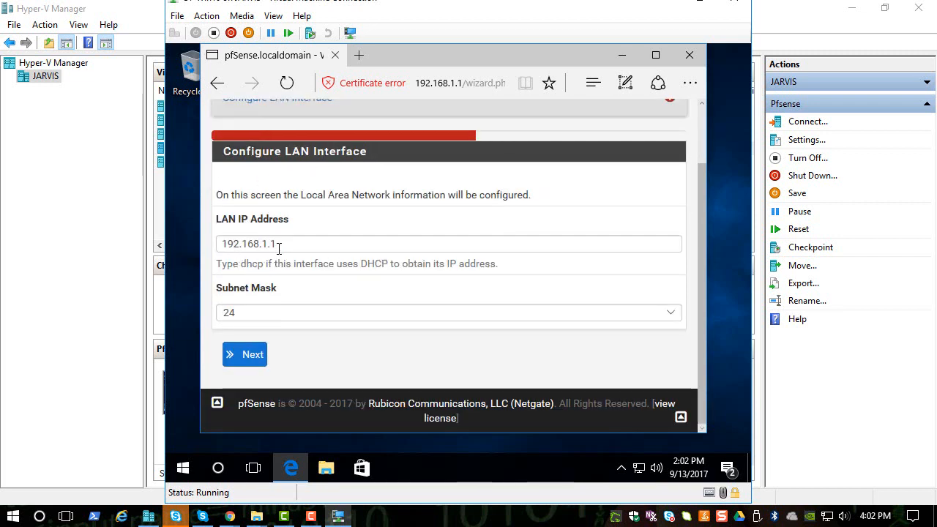
drag(306, 246, 207, 247)
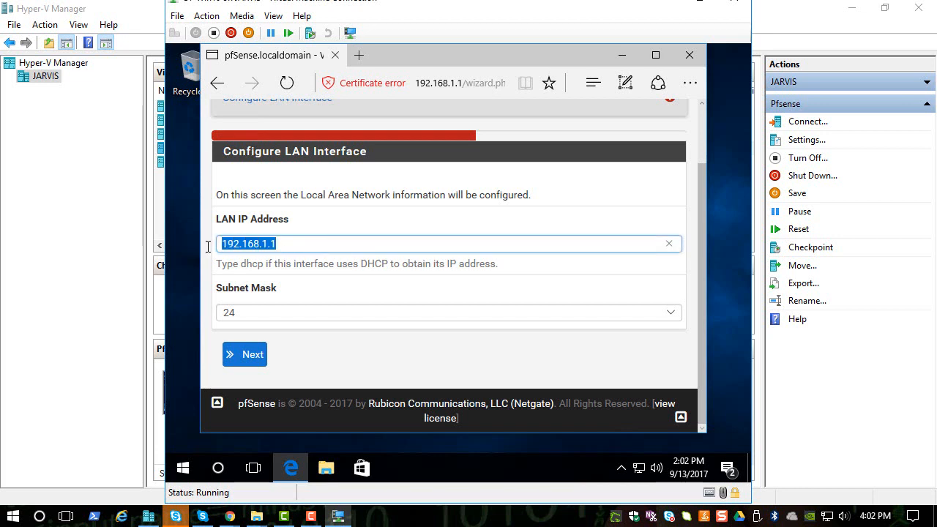
click(241, 354)
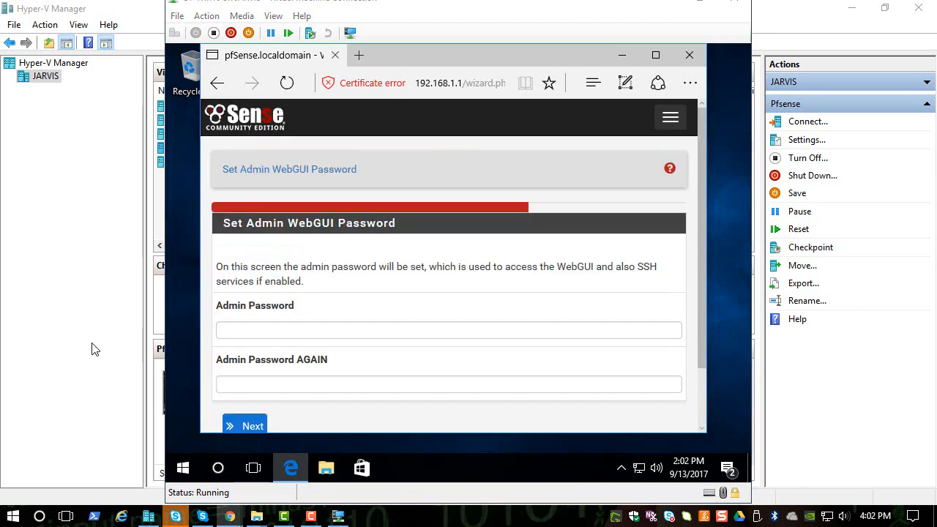
Step: Enter and confirm the new WebGUI admin password, and reload pfSense with the new configuration
click(296, 329)
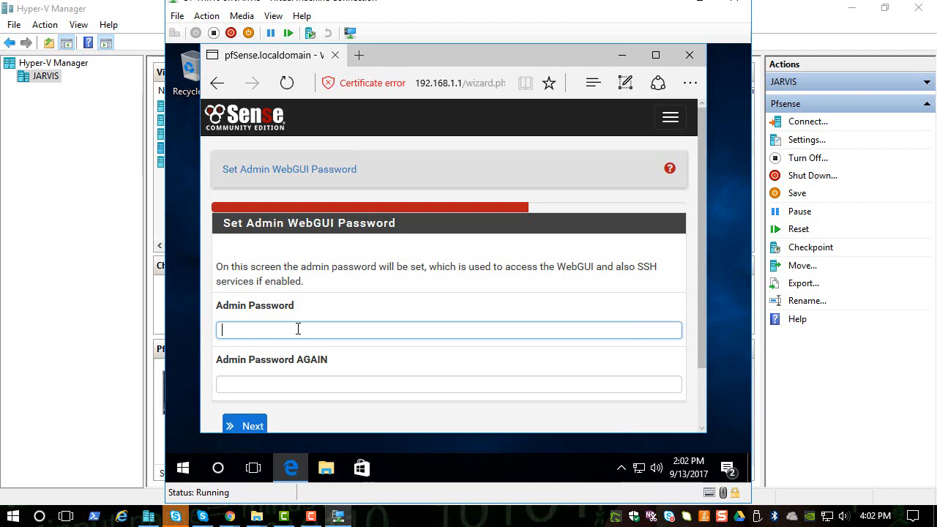
text(••••••••)
key(Tab)
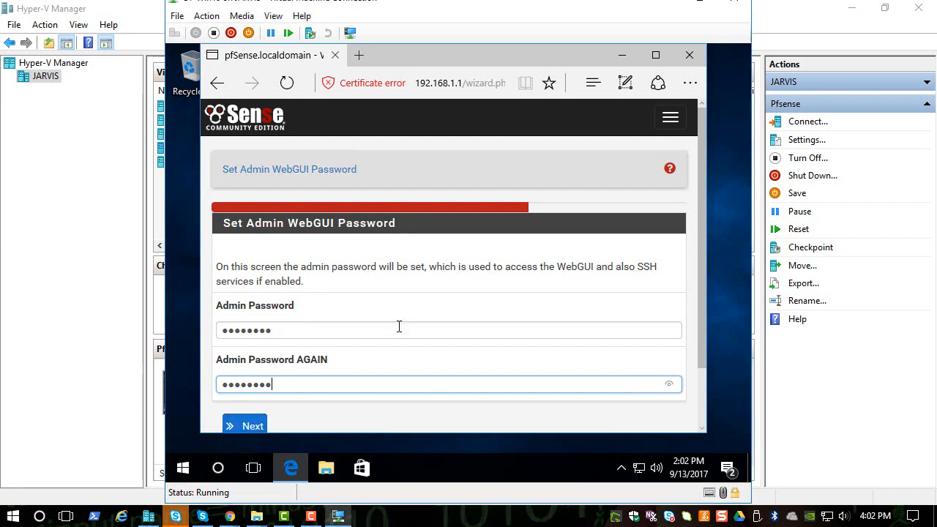
scroll(399, 326, down, 2)
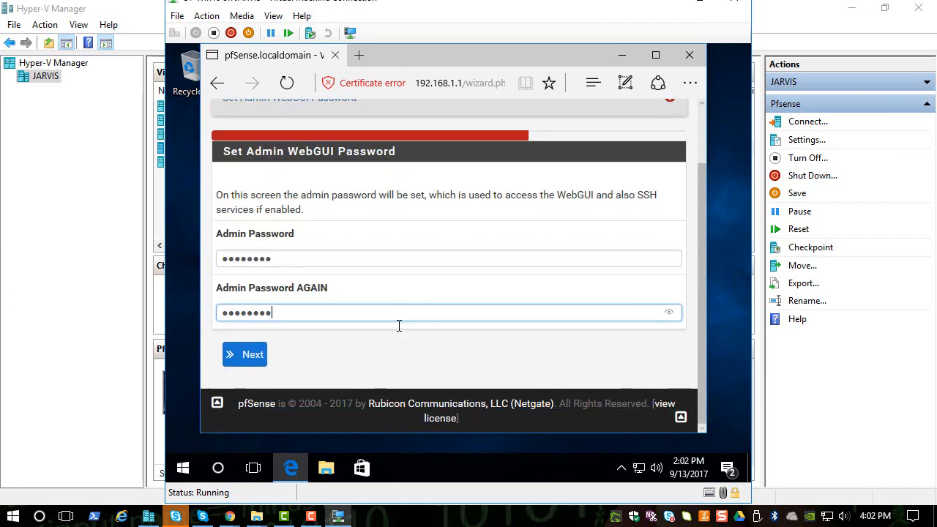
click(247, 357)
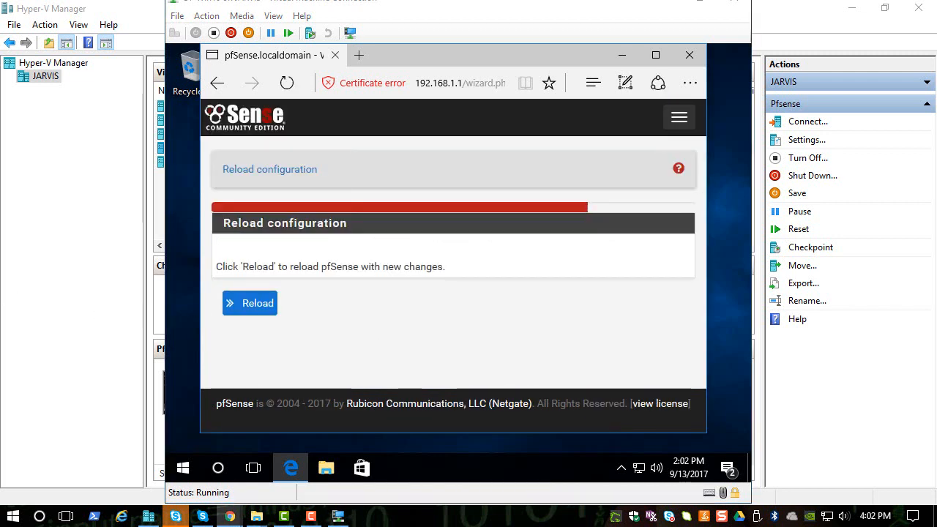
click(229, 311)
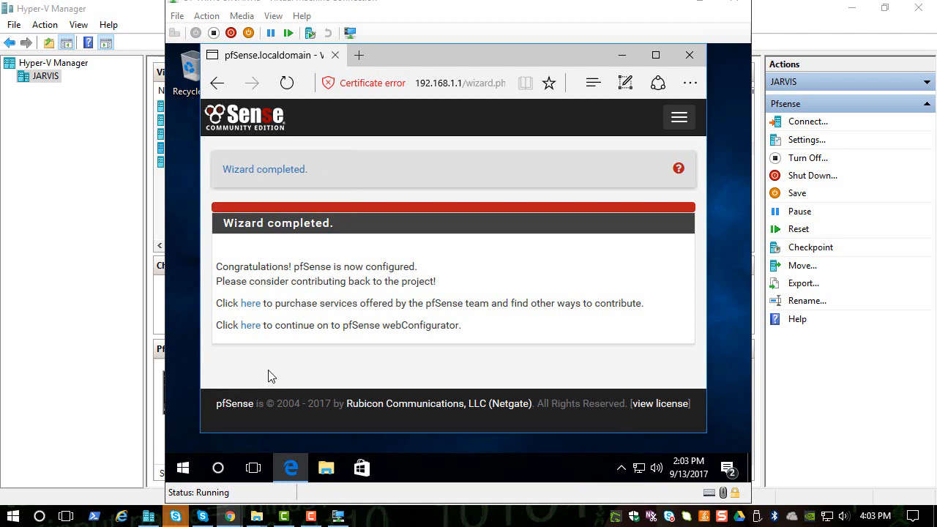
click(679, 117)
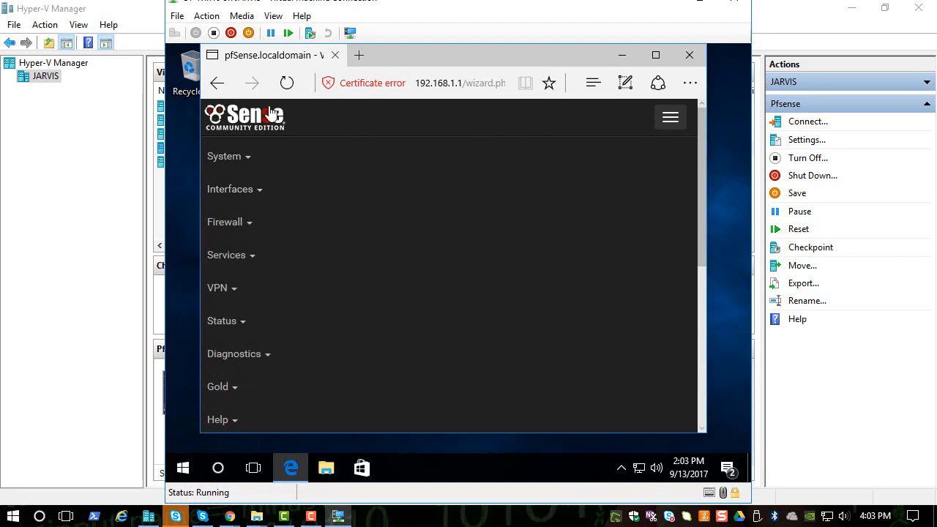
click(216, 82)
click(374, 86)
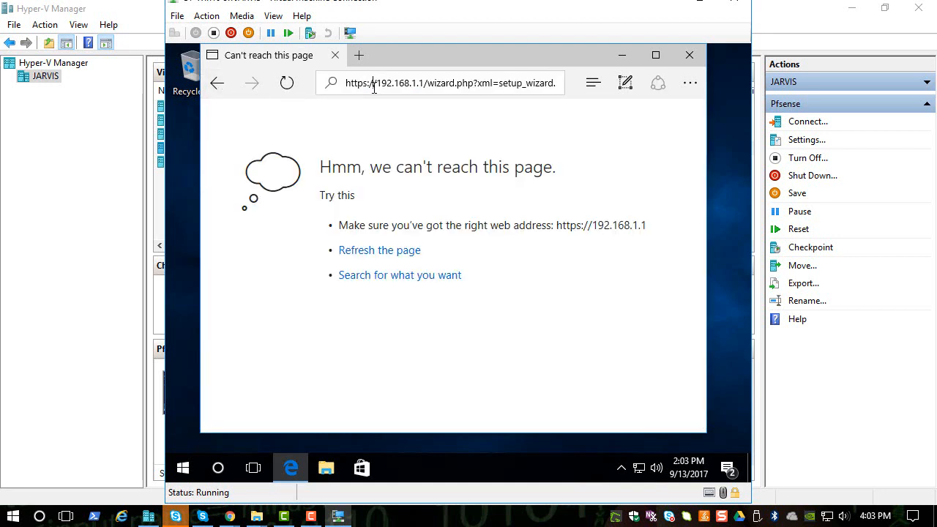
drag(406, 83, 667, 109)
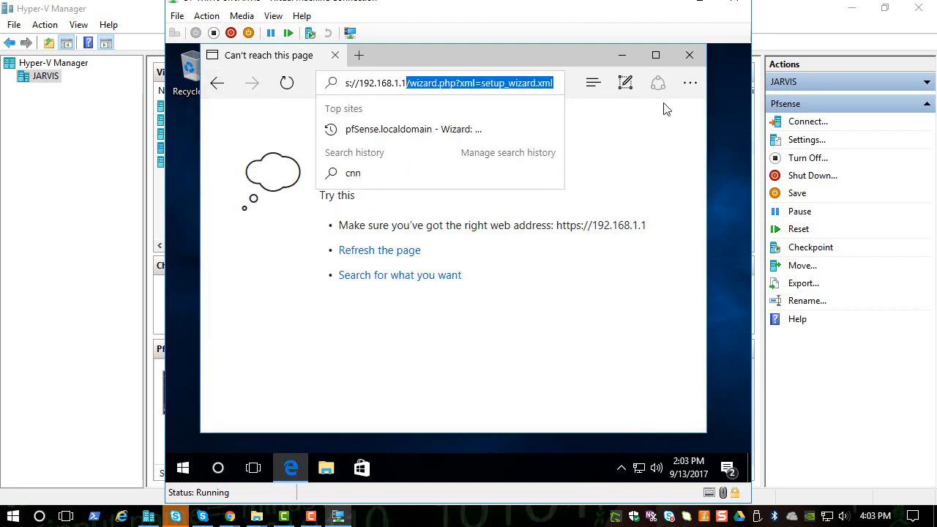
key(BackSpace)
key(Return)
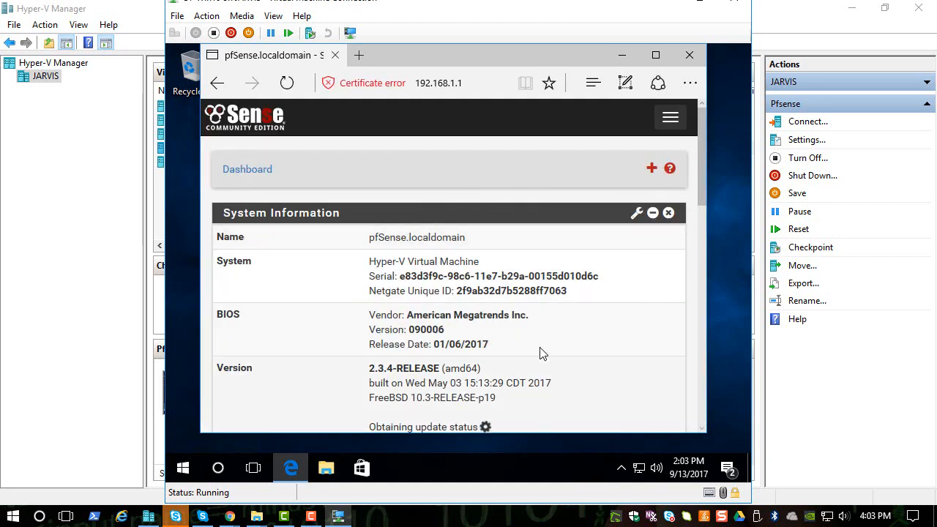
drag(701, 185, 701, 106)
click(656, 55)
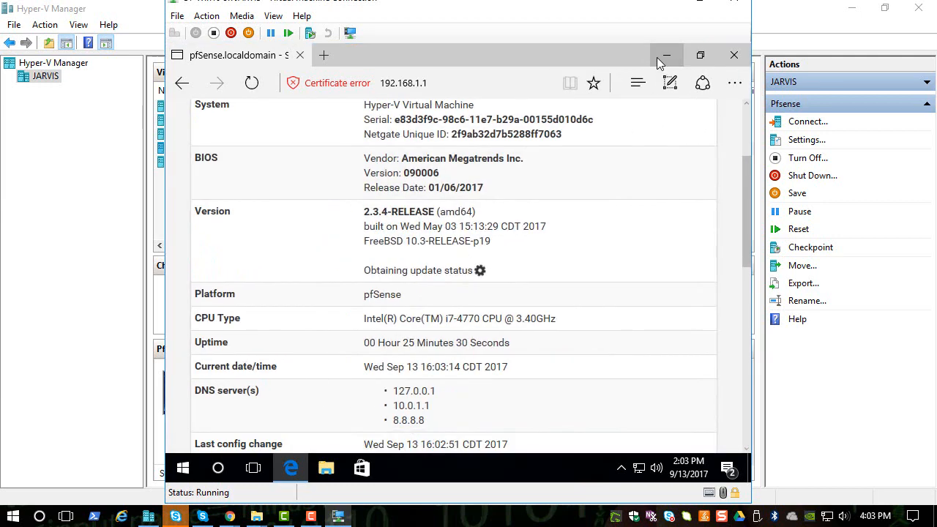
Step: Check the system information and the WAN and LAN interfaces on the dashboard, and open the DHCP Server service settings
scroll(697, 109, up, 2)
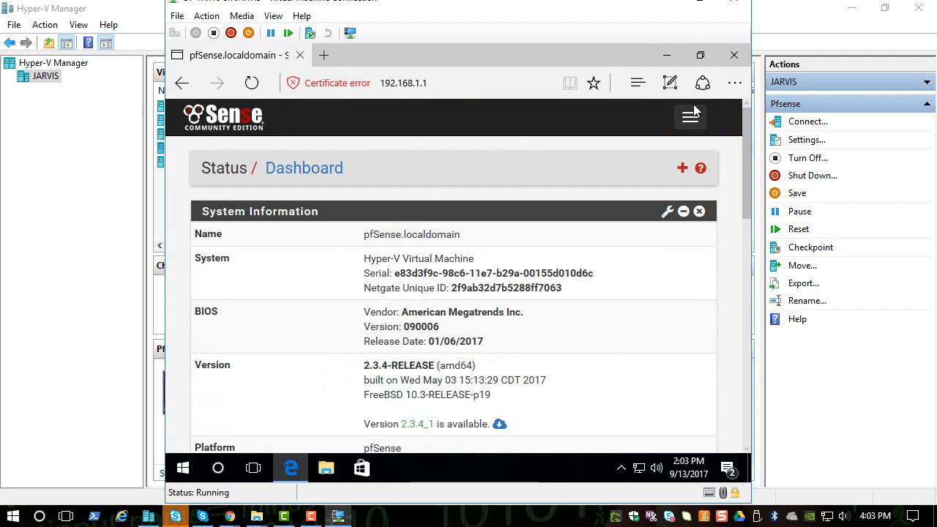
scroll(709, 218, down, 5)
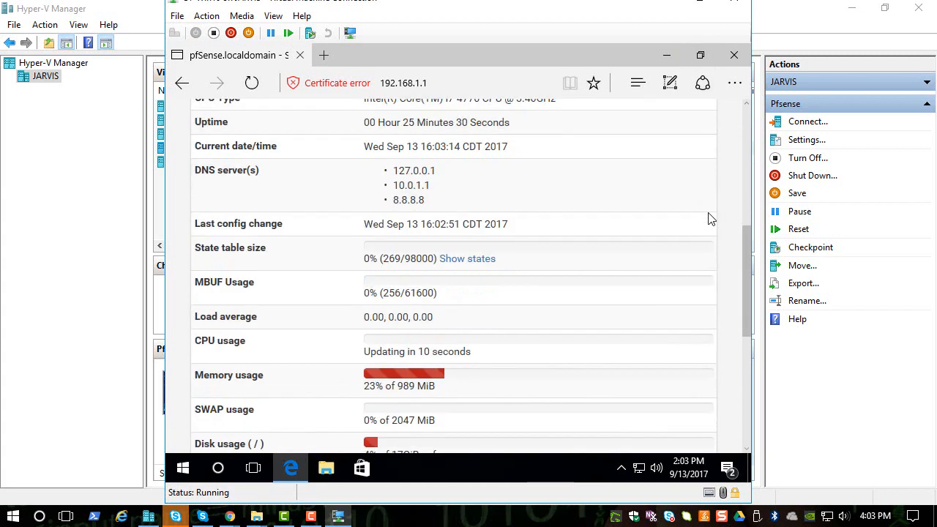
scroll(707, 217, down, 5)
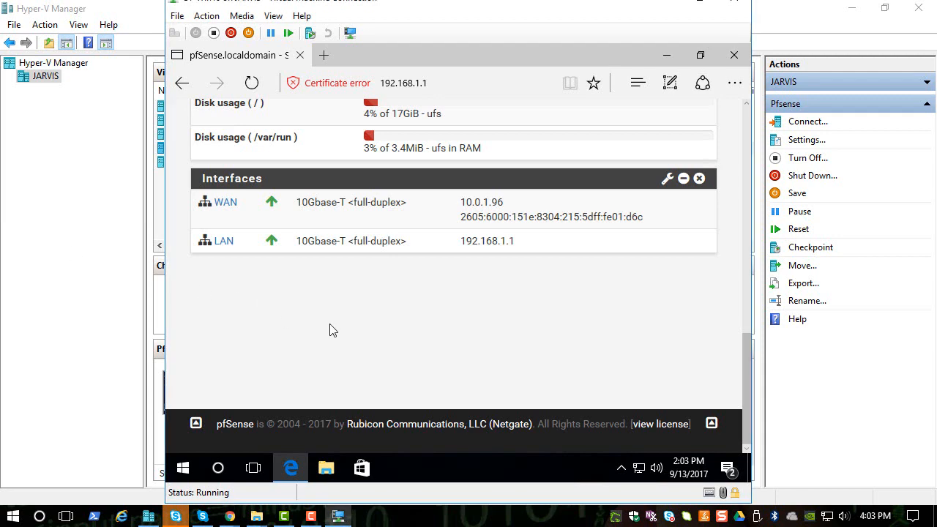
scroll(330, 331, up, 12)
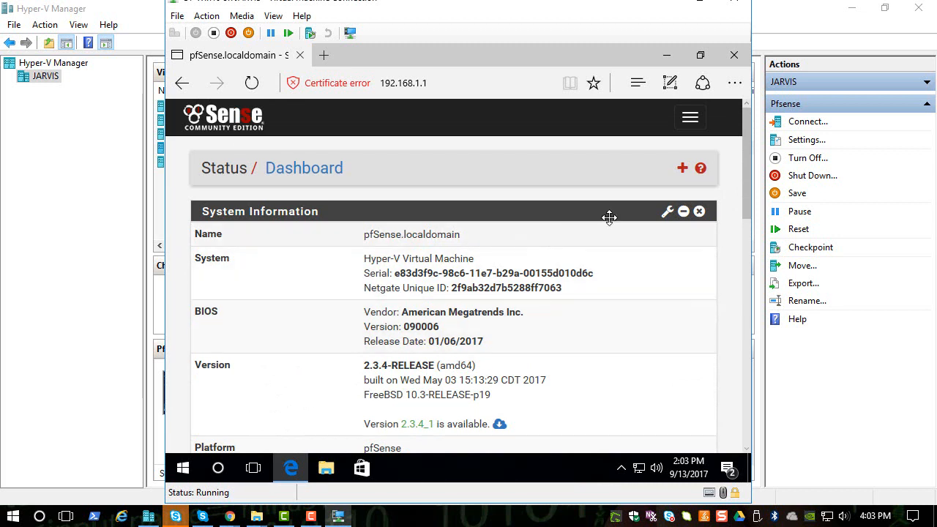
click(689, 117)
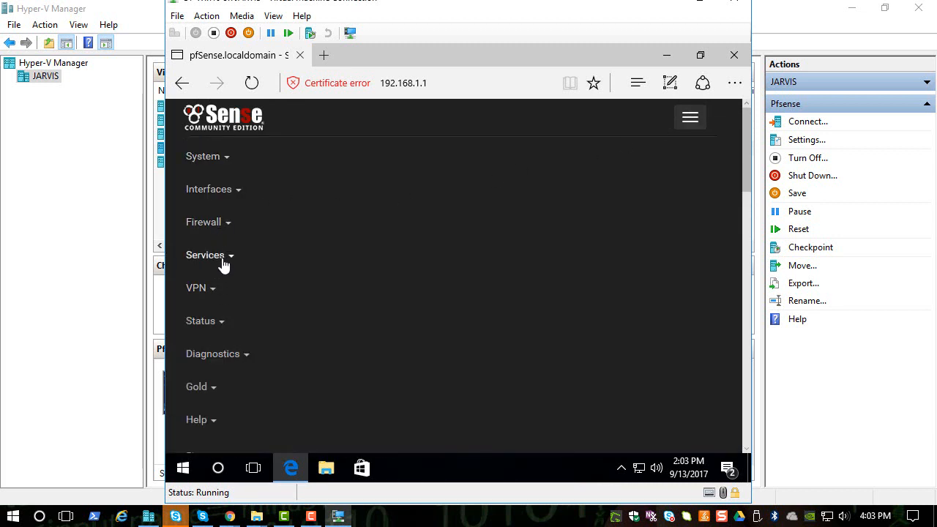
click(226, 262)
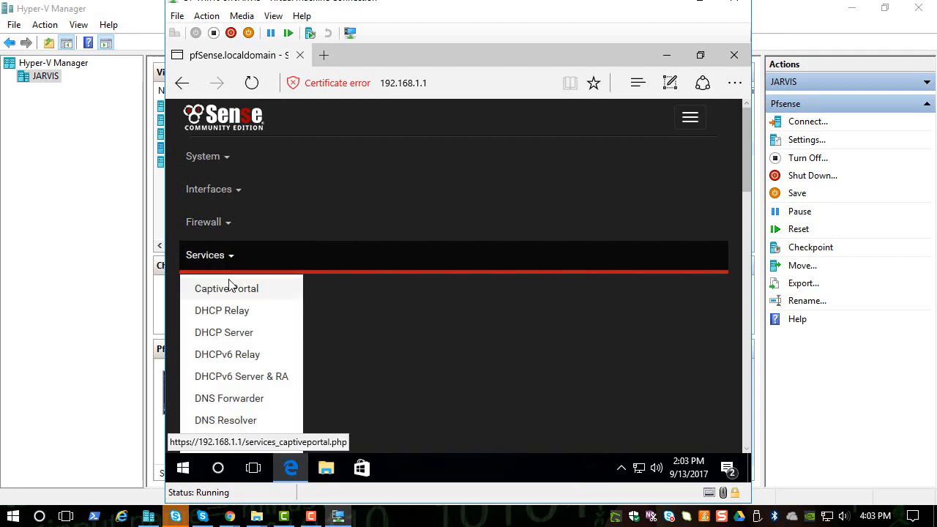
click(222, 332)
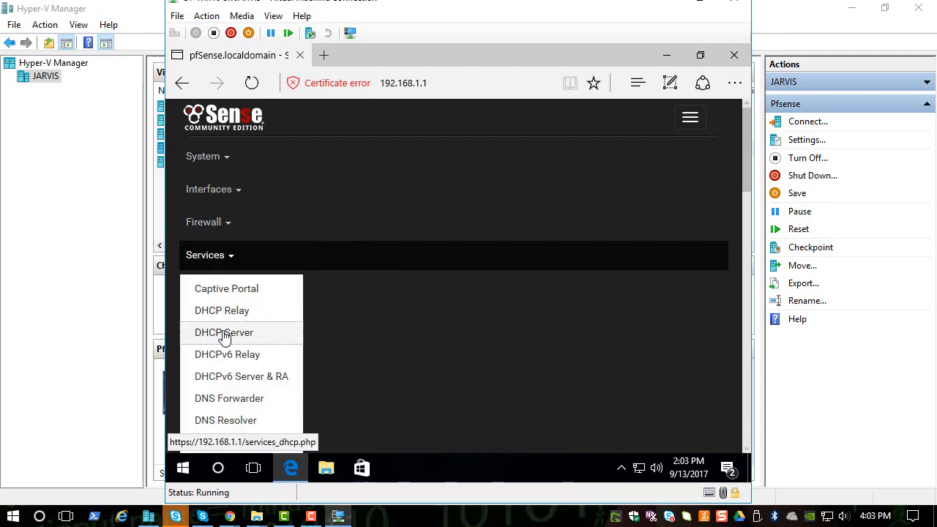
Step: Disable the DHCP server on the LAN interface and save the change
scroll(339, 256, down, 2)
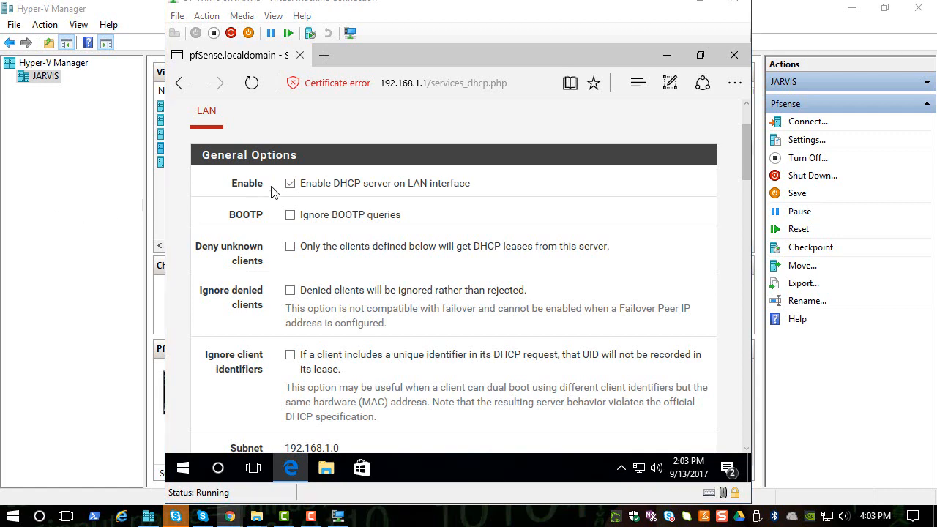
click(290, 184)
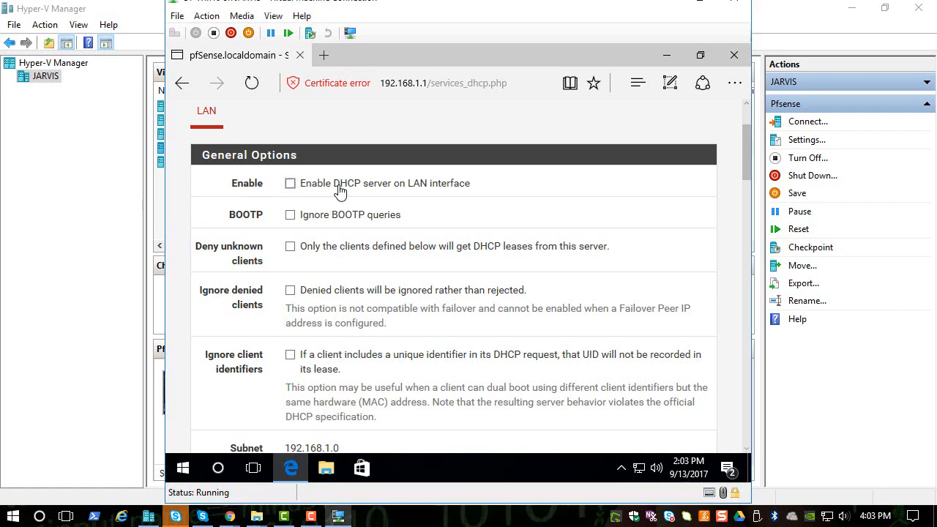
scroll(451, 196, down, 5)
scroll(451, 196, down, 3)
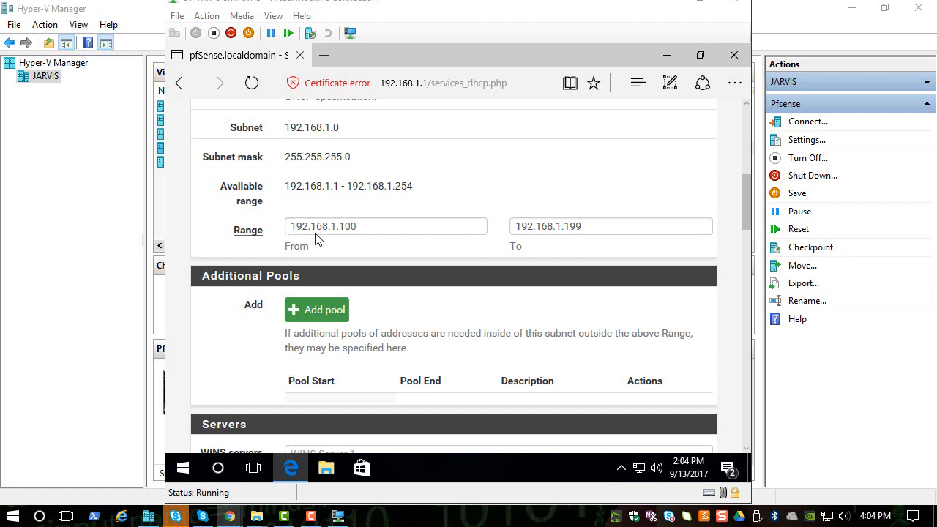
scroll(747, 241, down, 1)
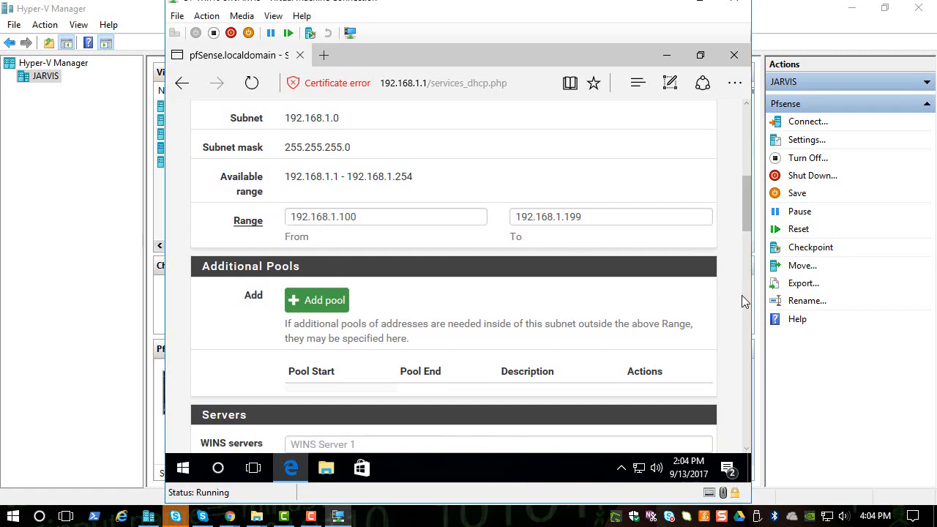
scroll(747, 345, down, 10)
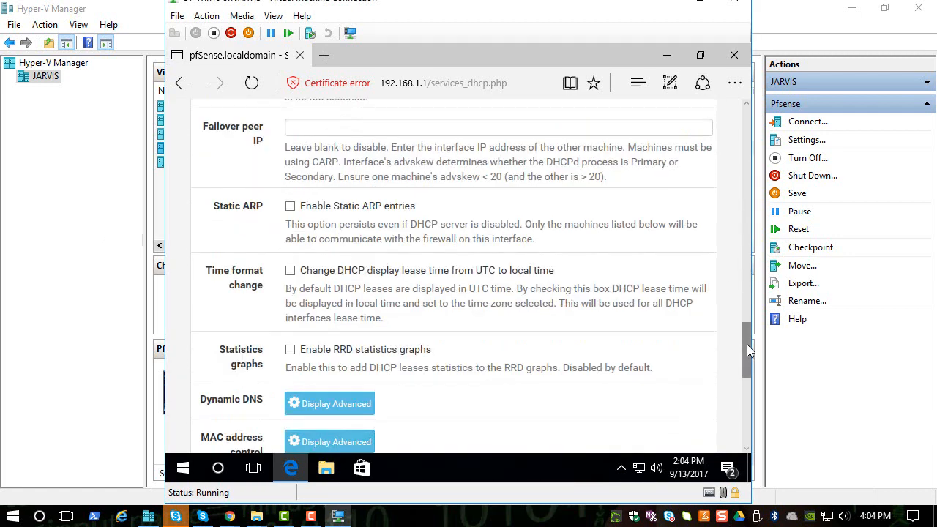
drag(747, 350, 738, 417)
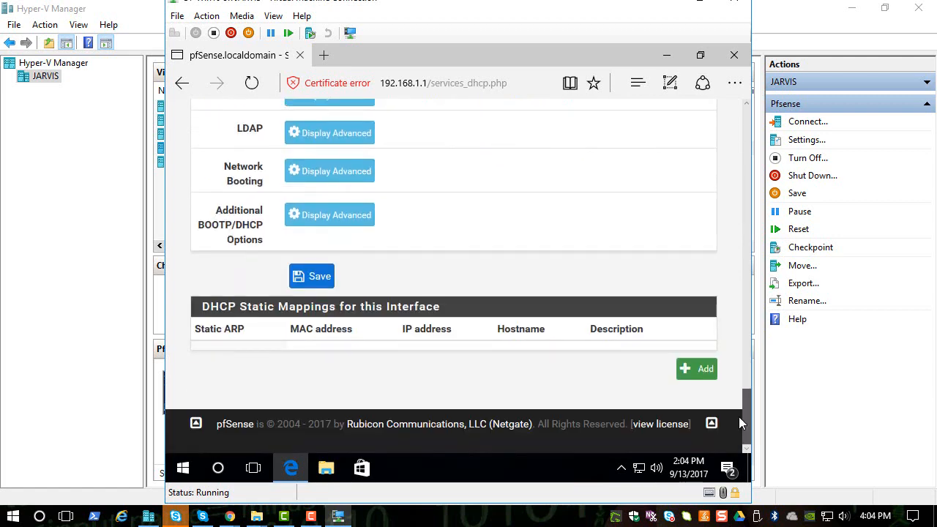
click(311, 277)
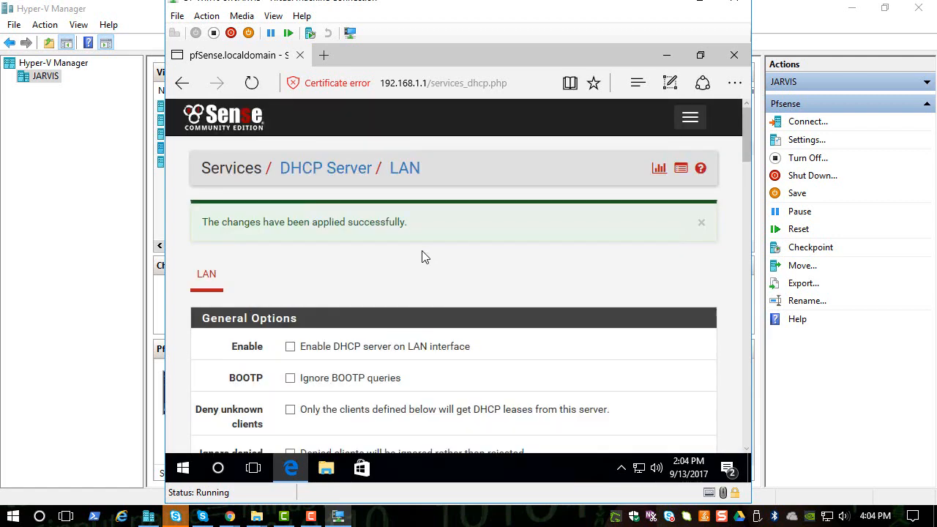
scroll(445, 271, down, 15)
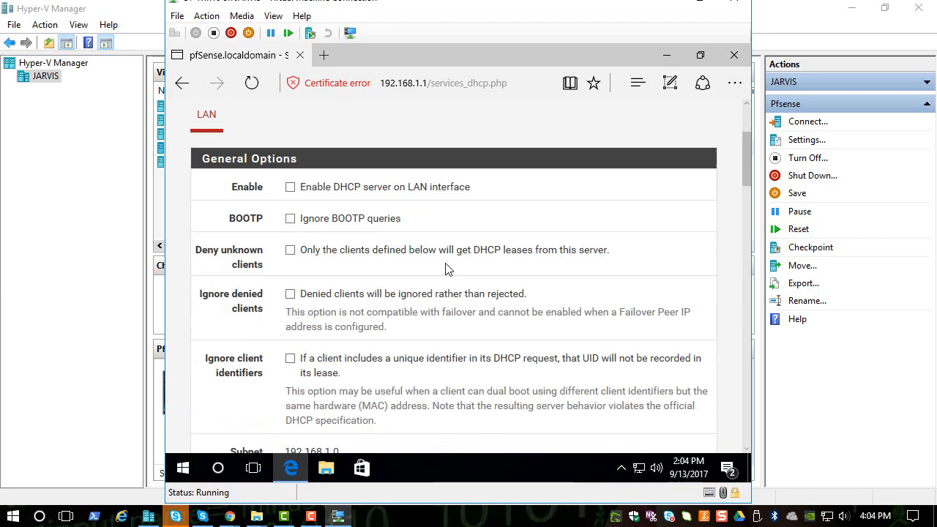
scroll(445, 272, down, 5)
scroll(437, 275, up, 15)
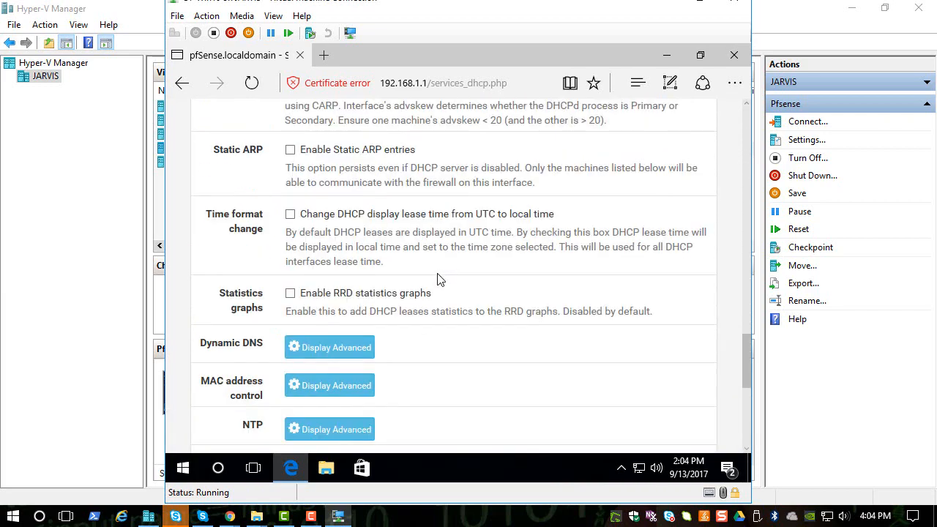
scroll(437, 278, up, 15)
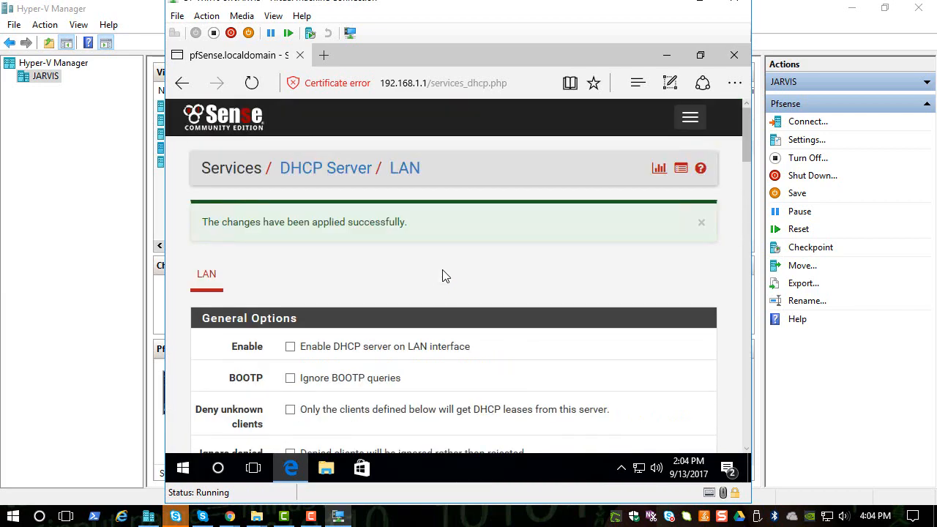